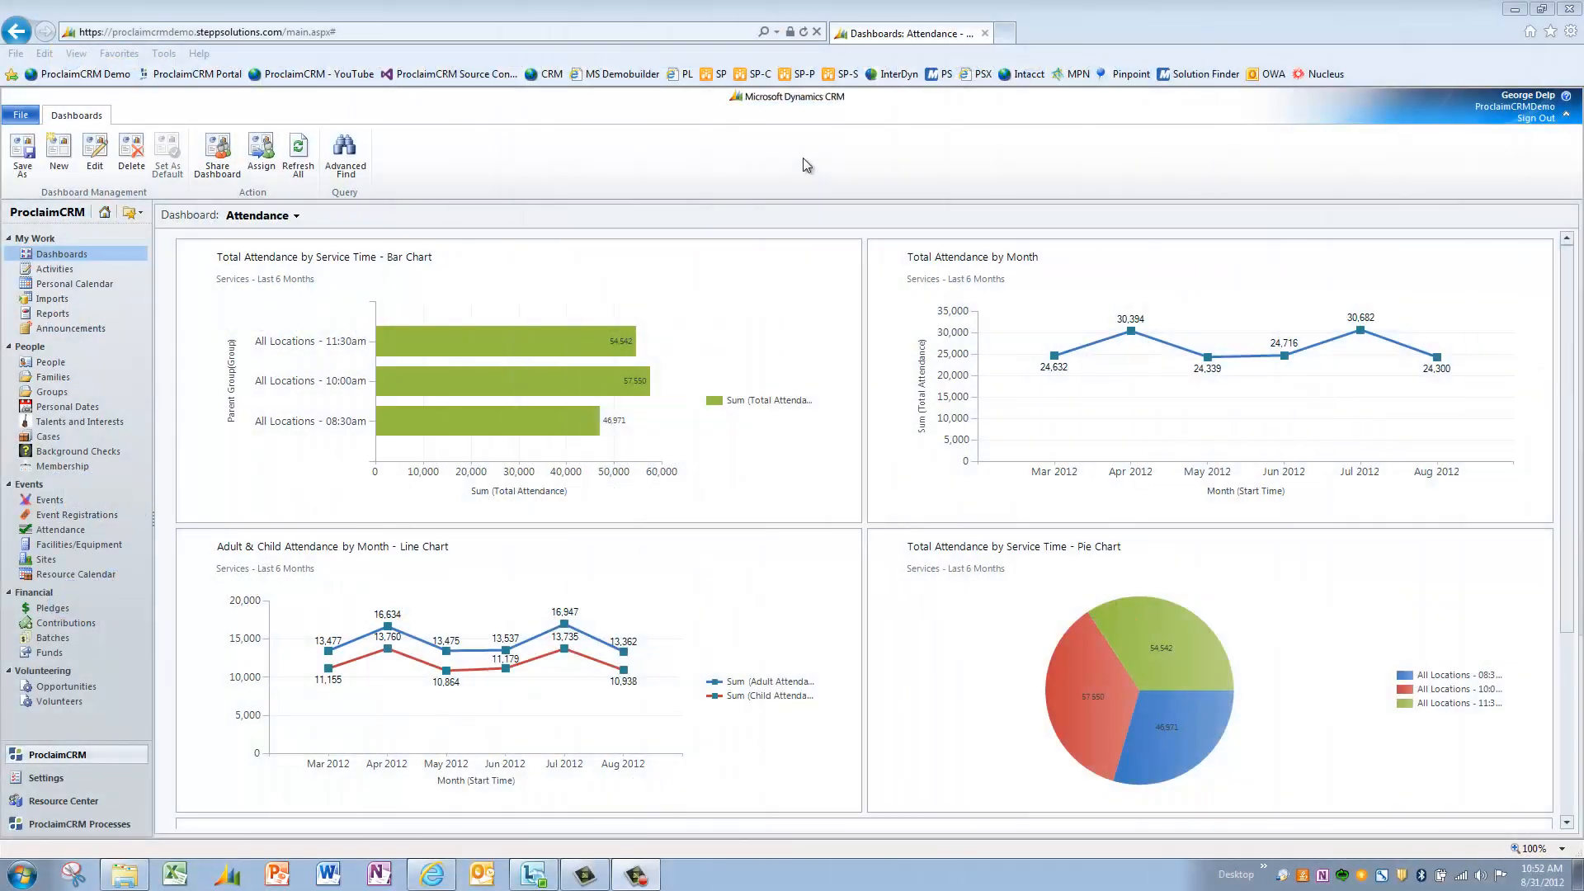
# - Open a recently viewed person record and load its Person form in the form editor
pyautogui.click(142, 361)
pyautogui.click(226, 826)
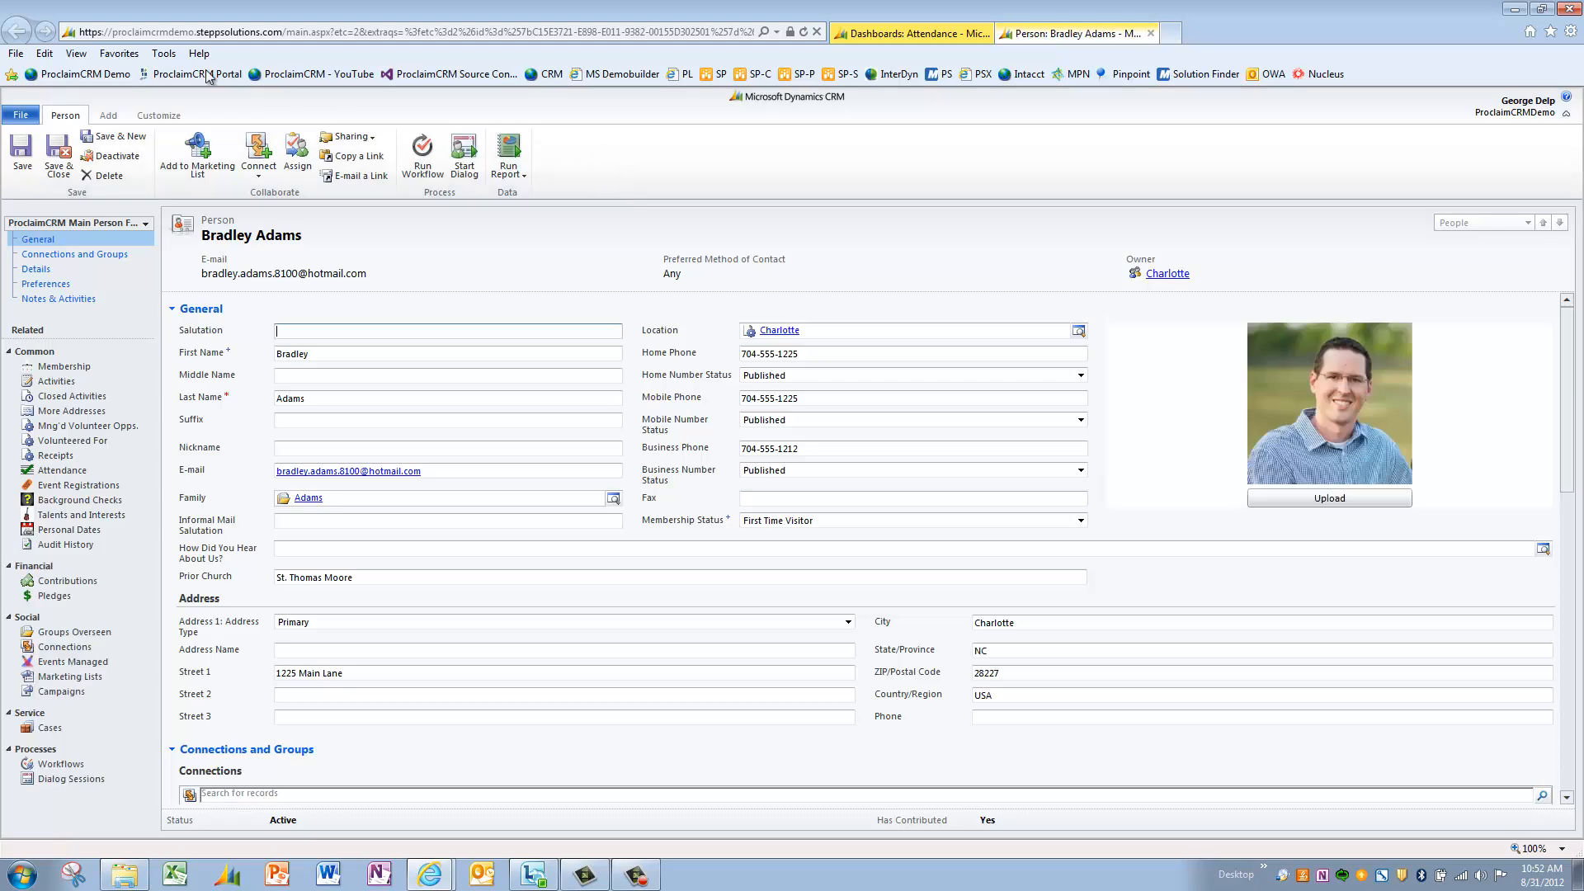
pyautogui.click(159, 116)
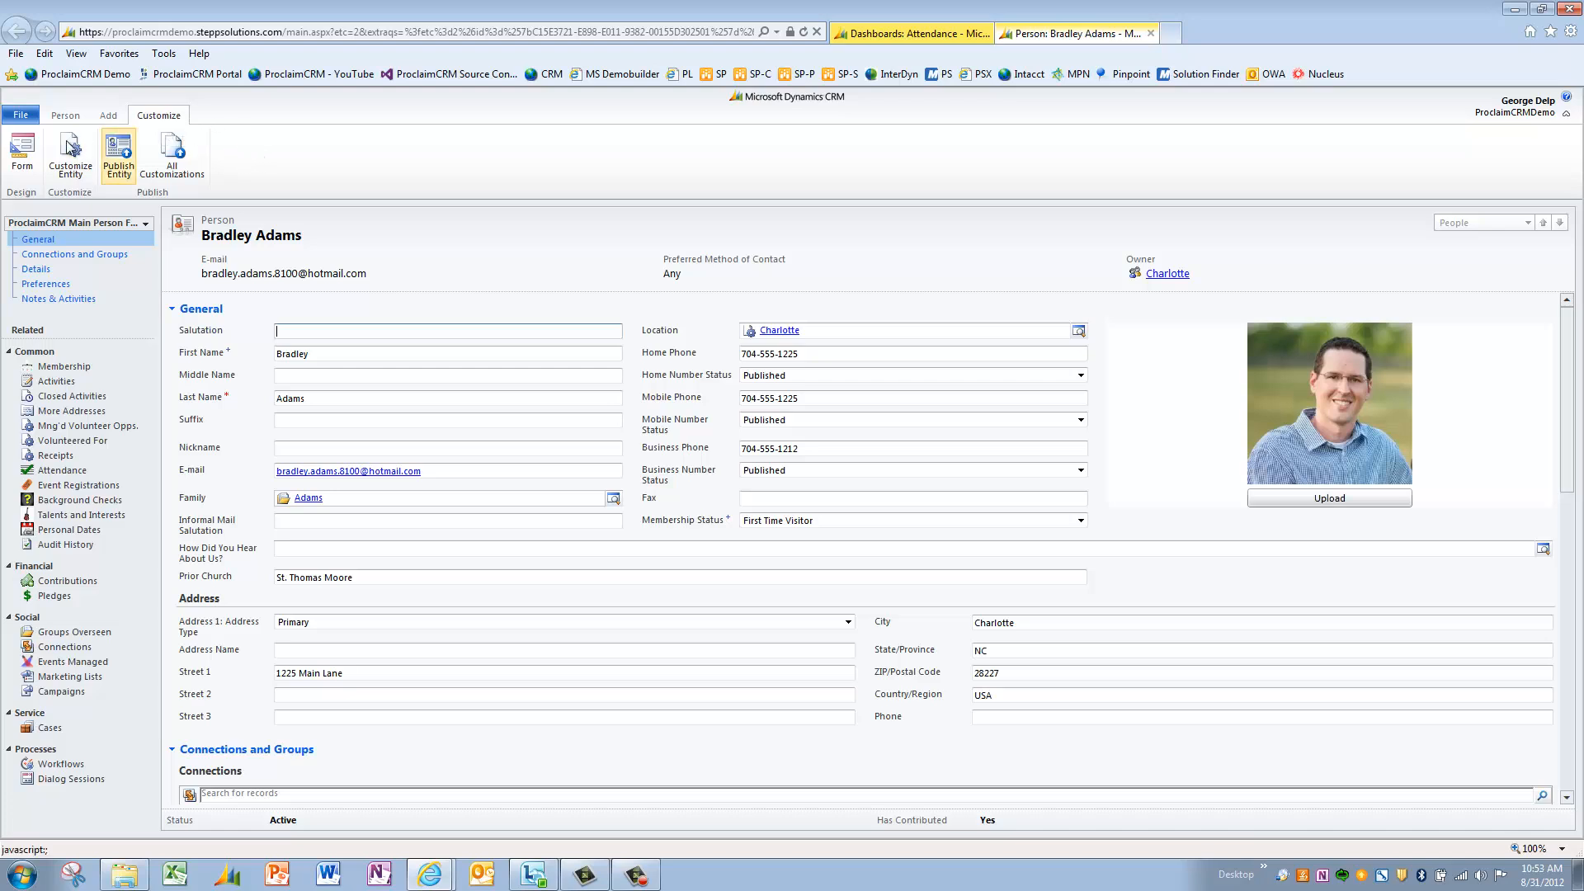
pyautogui.click(22, 163)
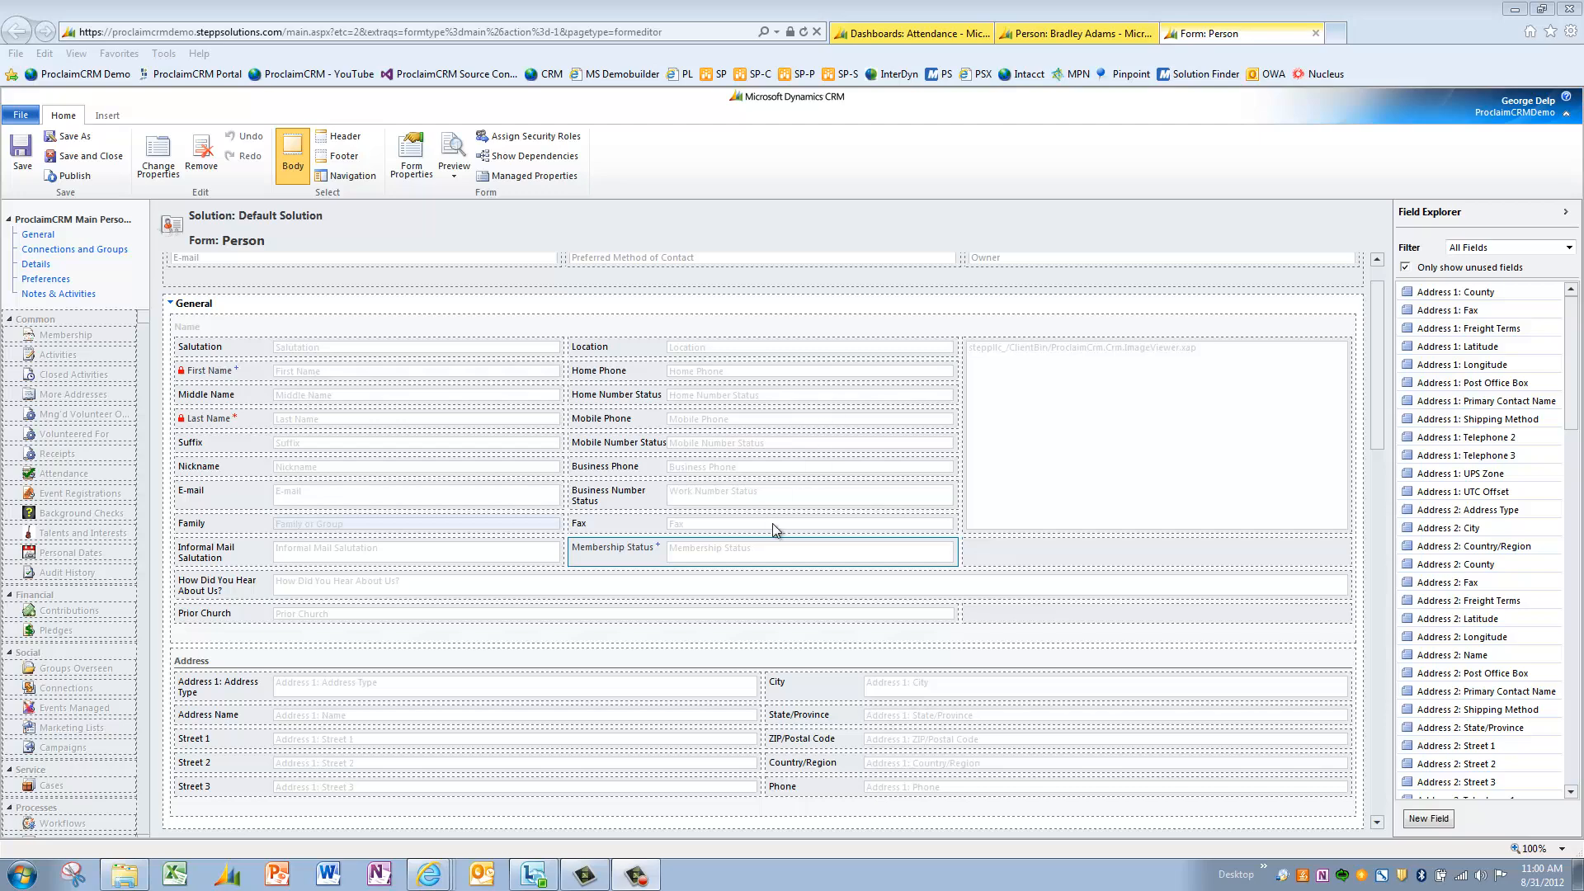
# - Drag Address 1: County onto the Person form, undo it, and begin a new field
pyautogui.click(760, 552)
pyautogui.moveTo(760, 552)
pyautogui.mouseDown()
pyautogui.moveTo(849, 492)
pyautogui.moveTo(1110, 537)
pyautogui.moveTo(755, 554)
pyautogui.mouseUp()
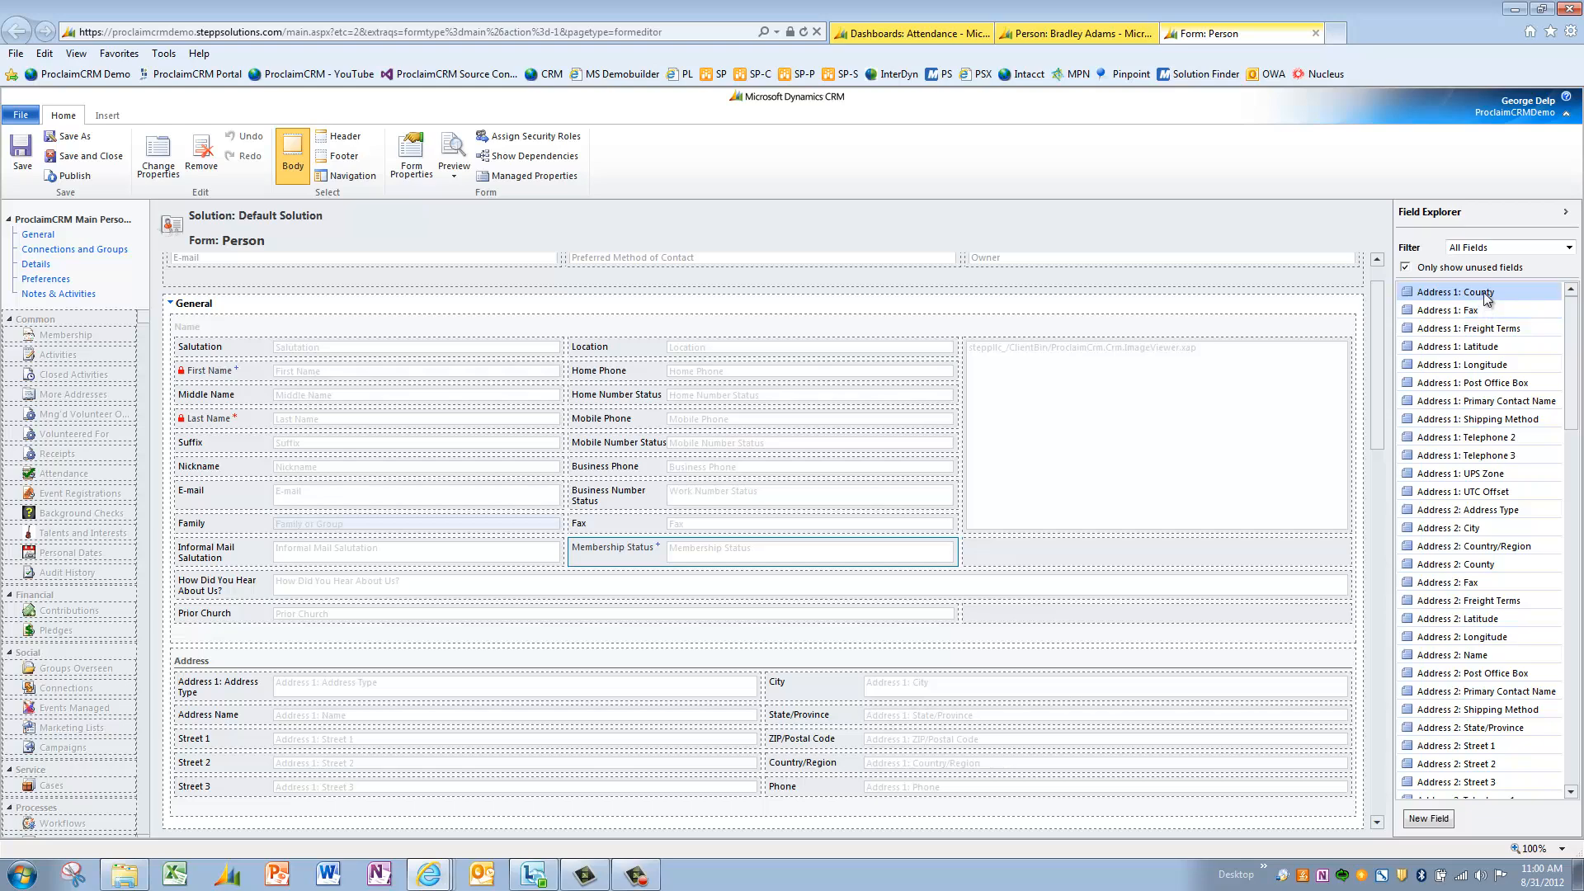
pyautogui.moveTo(1484, 292); pyautogui.dragTo(1083, 585)
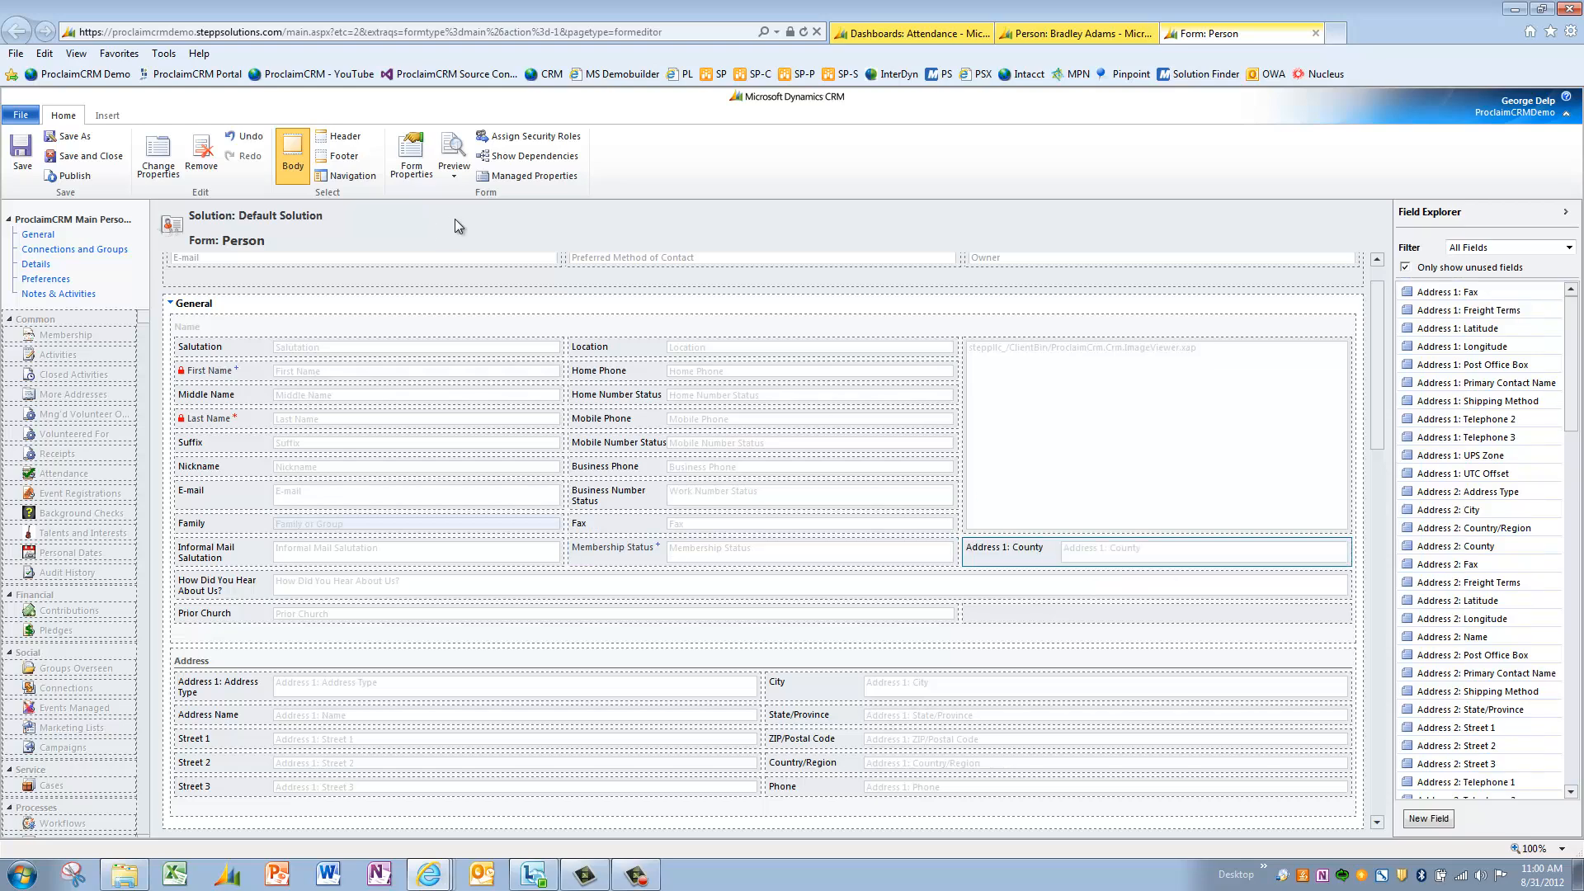
pyautogui.click(252, 146)
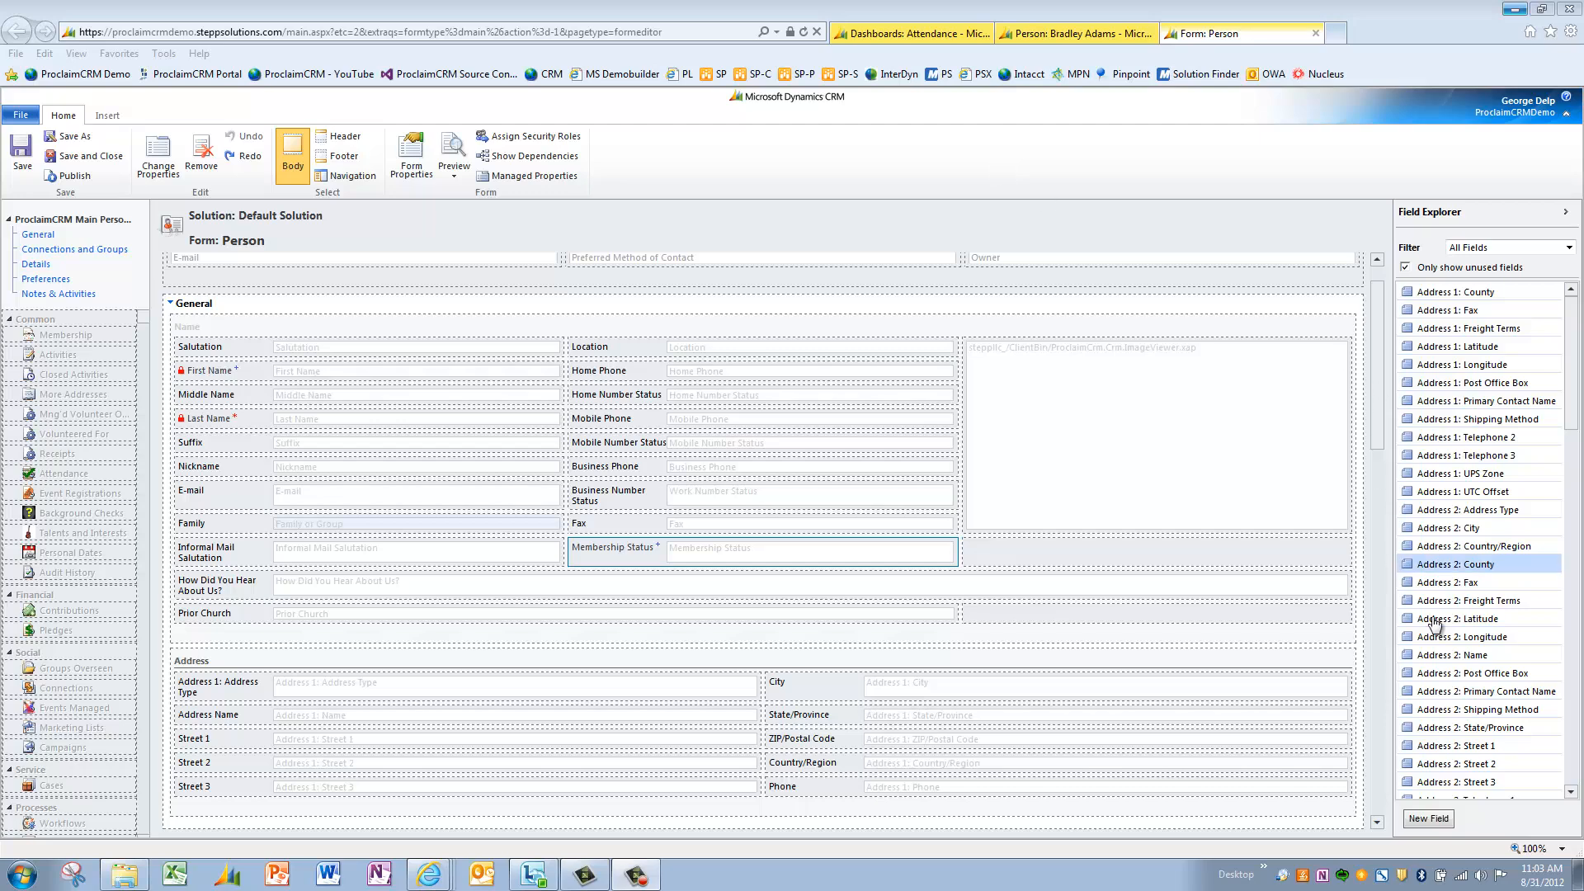
pyautogui.click(1429, 819)
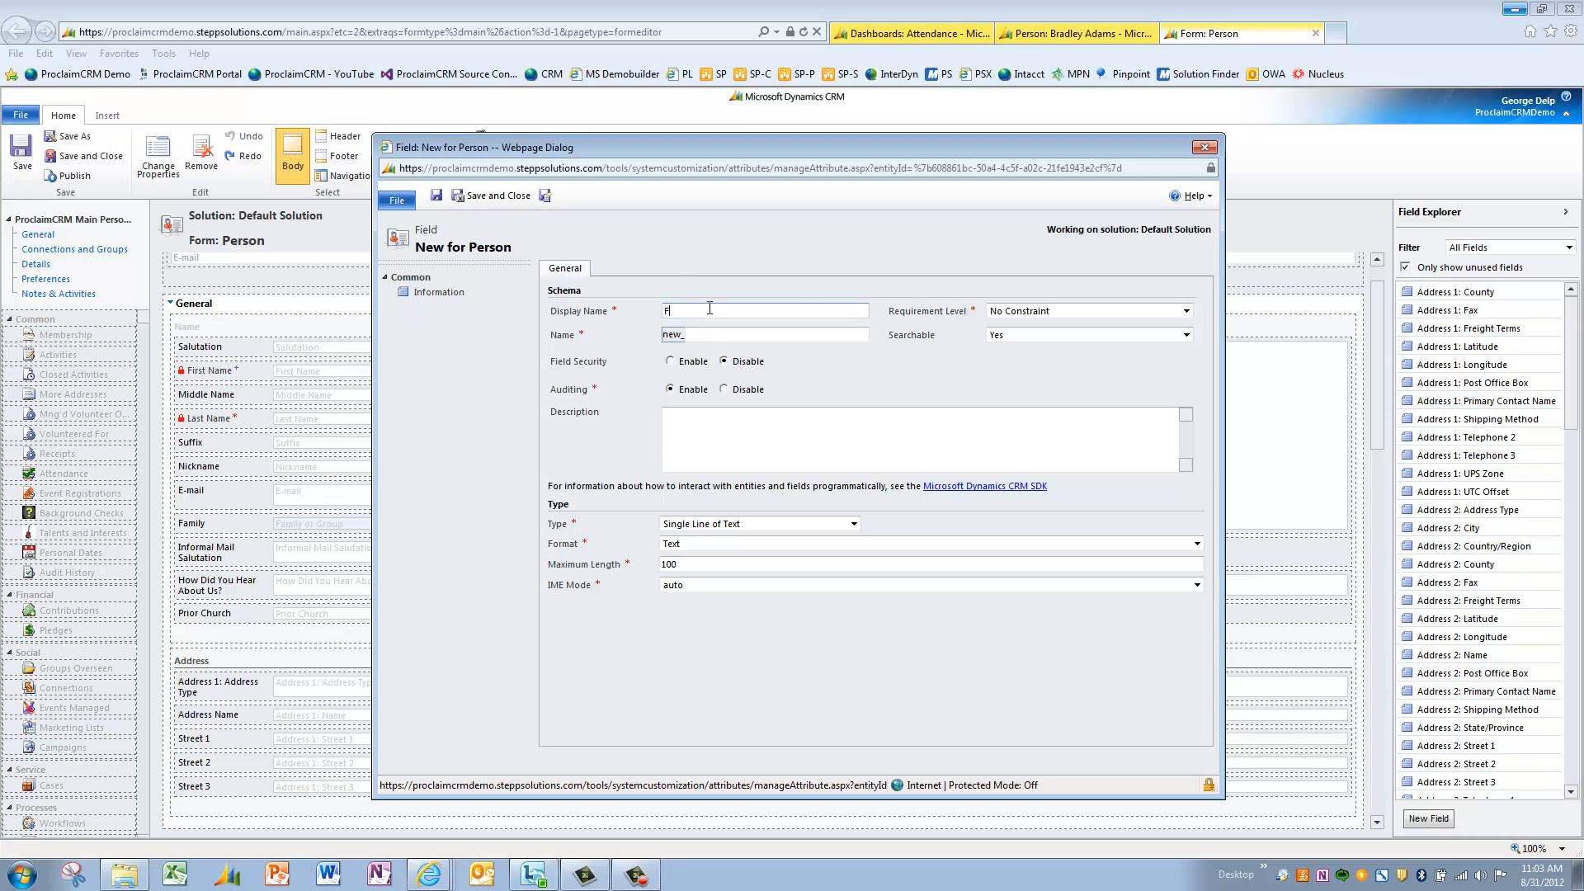
# - Name the new field 'Favorite Service Time' with Requirement Level left at No Constraint
pyautogui.write('Favorite Service Time')
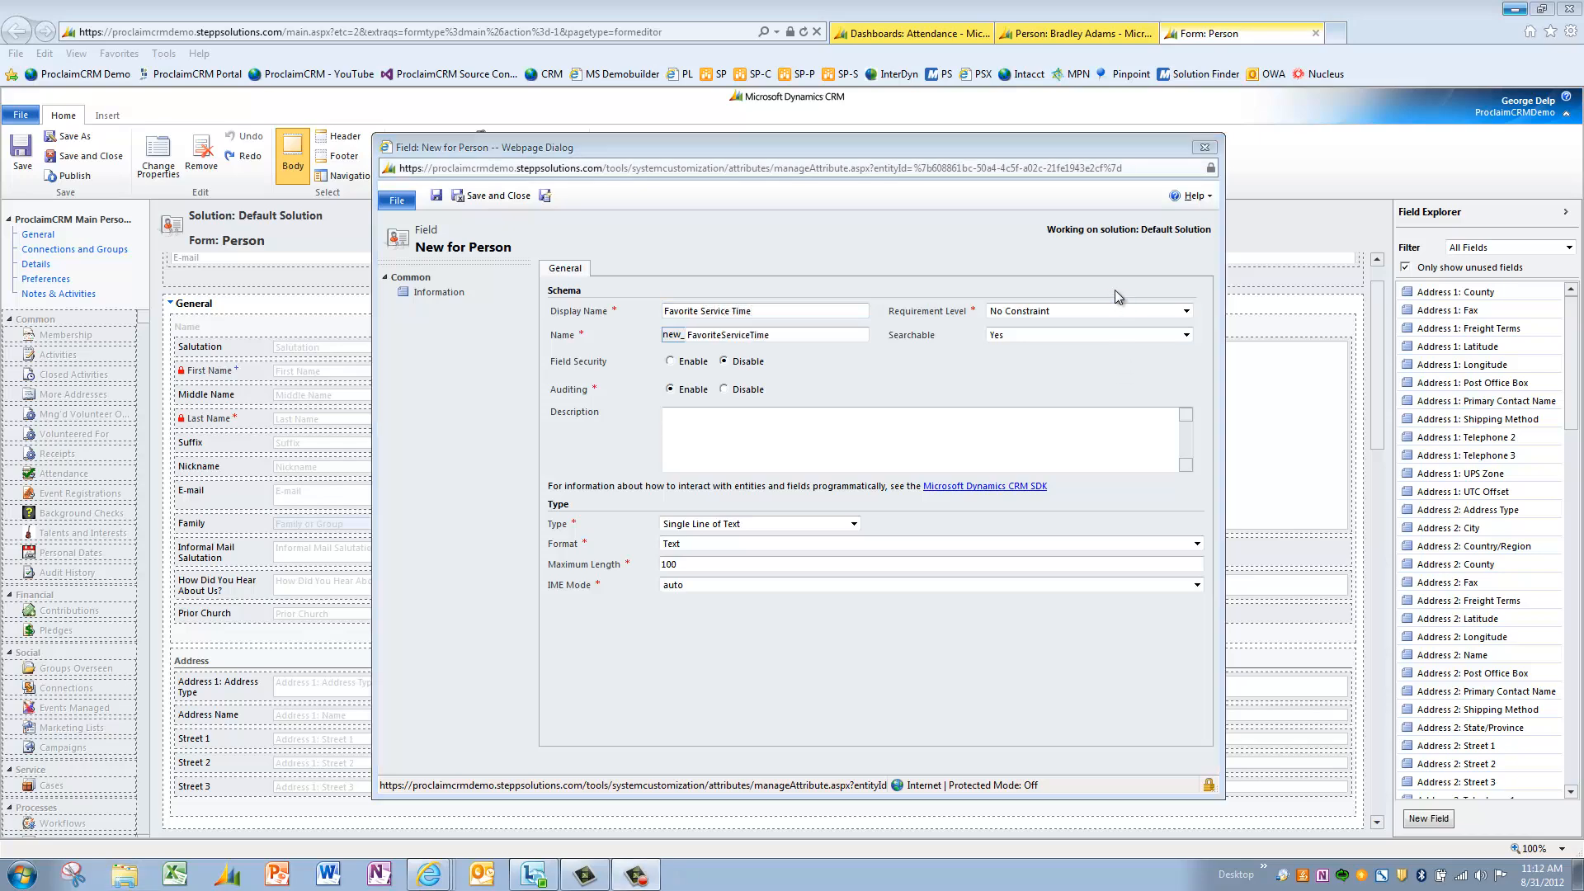
pyautogui.click(1117, 311)
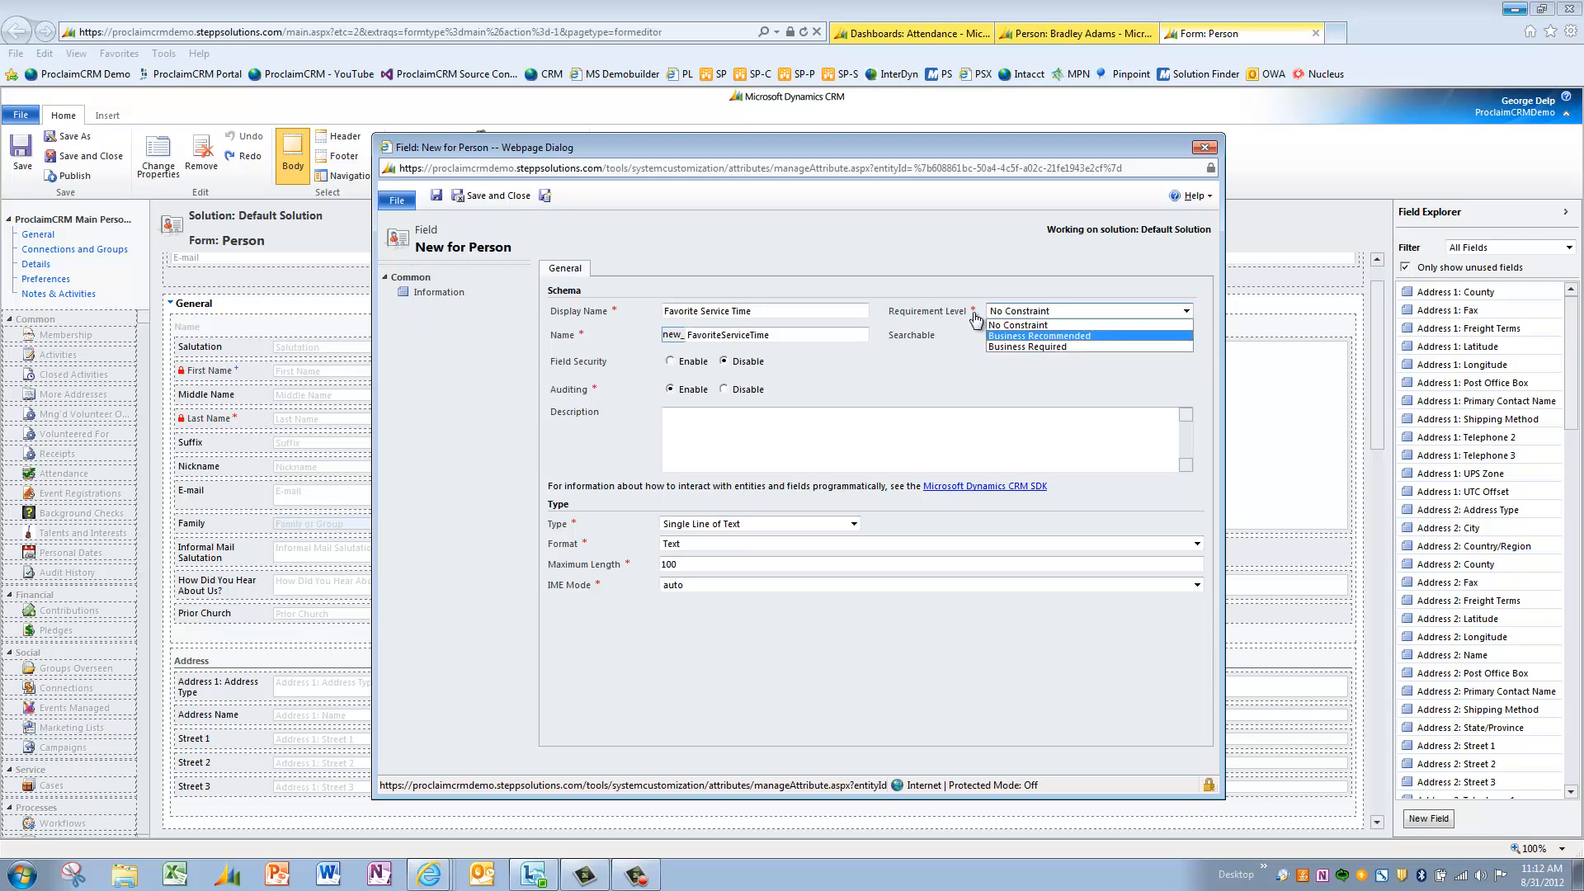
pyautogui.click(947, 356)
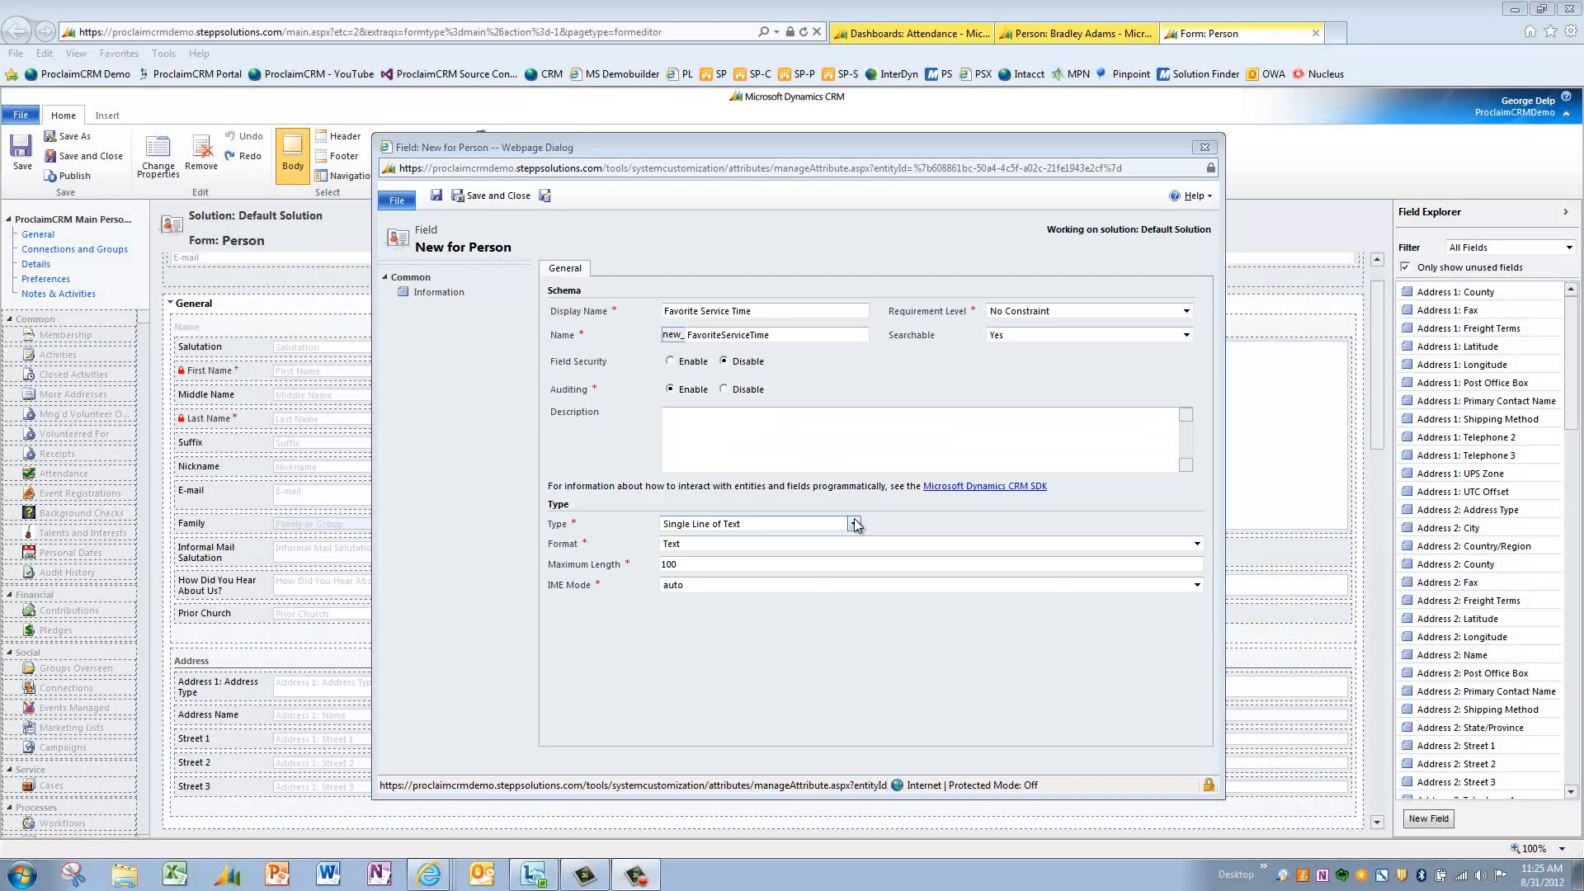
pyautogui.click(855, 524)
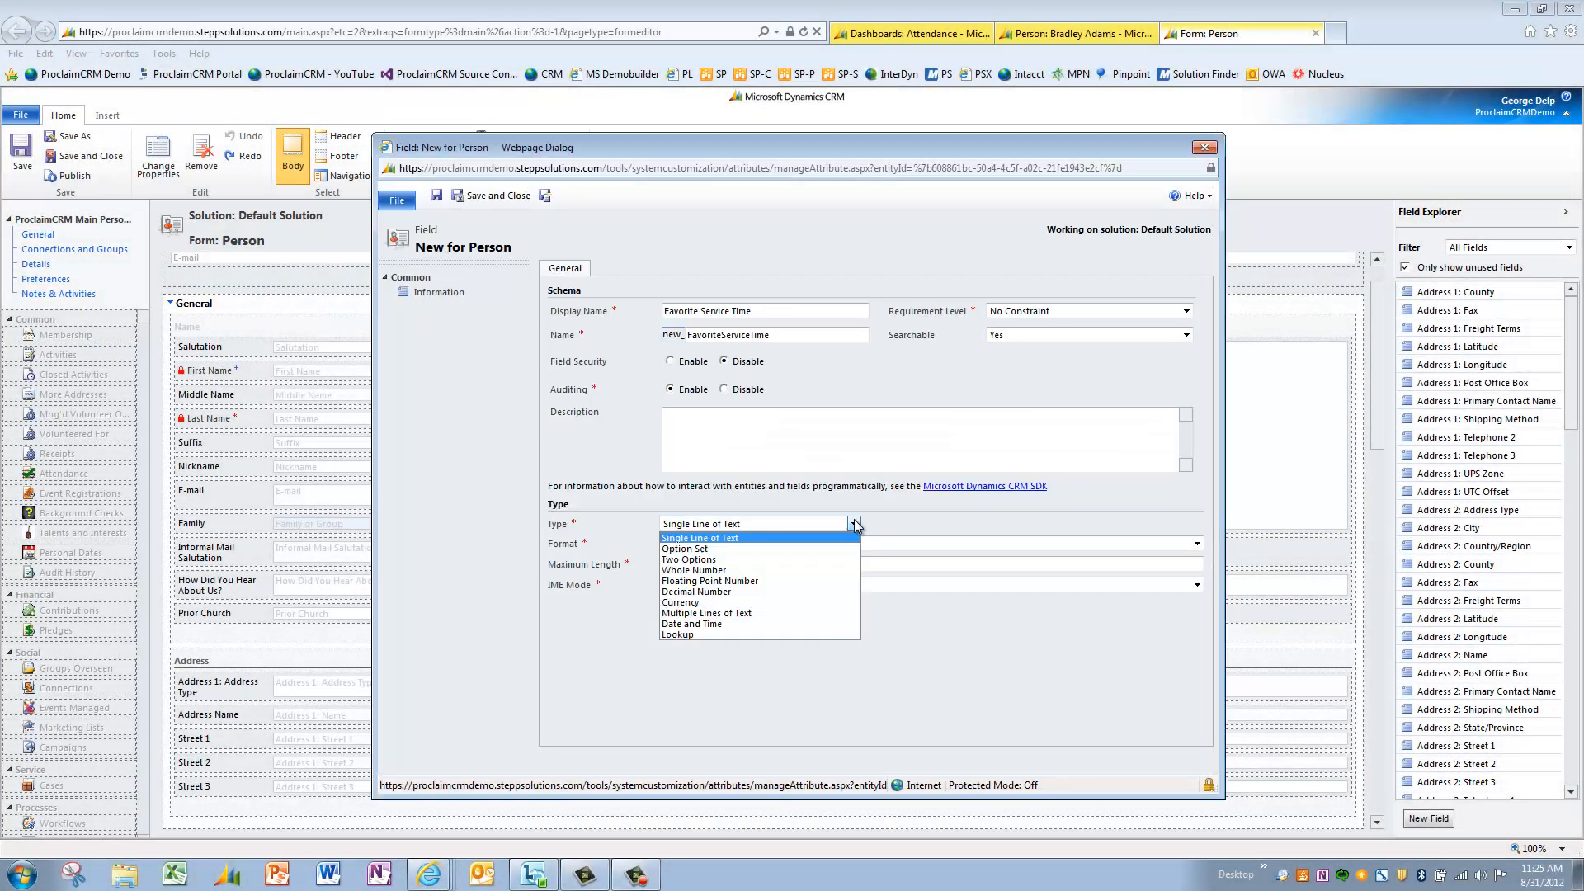
# - Make the field an Option Set with a first choice 8:30 AM, described '8:30 AM Service'
pyautogui.click(785, 548)
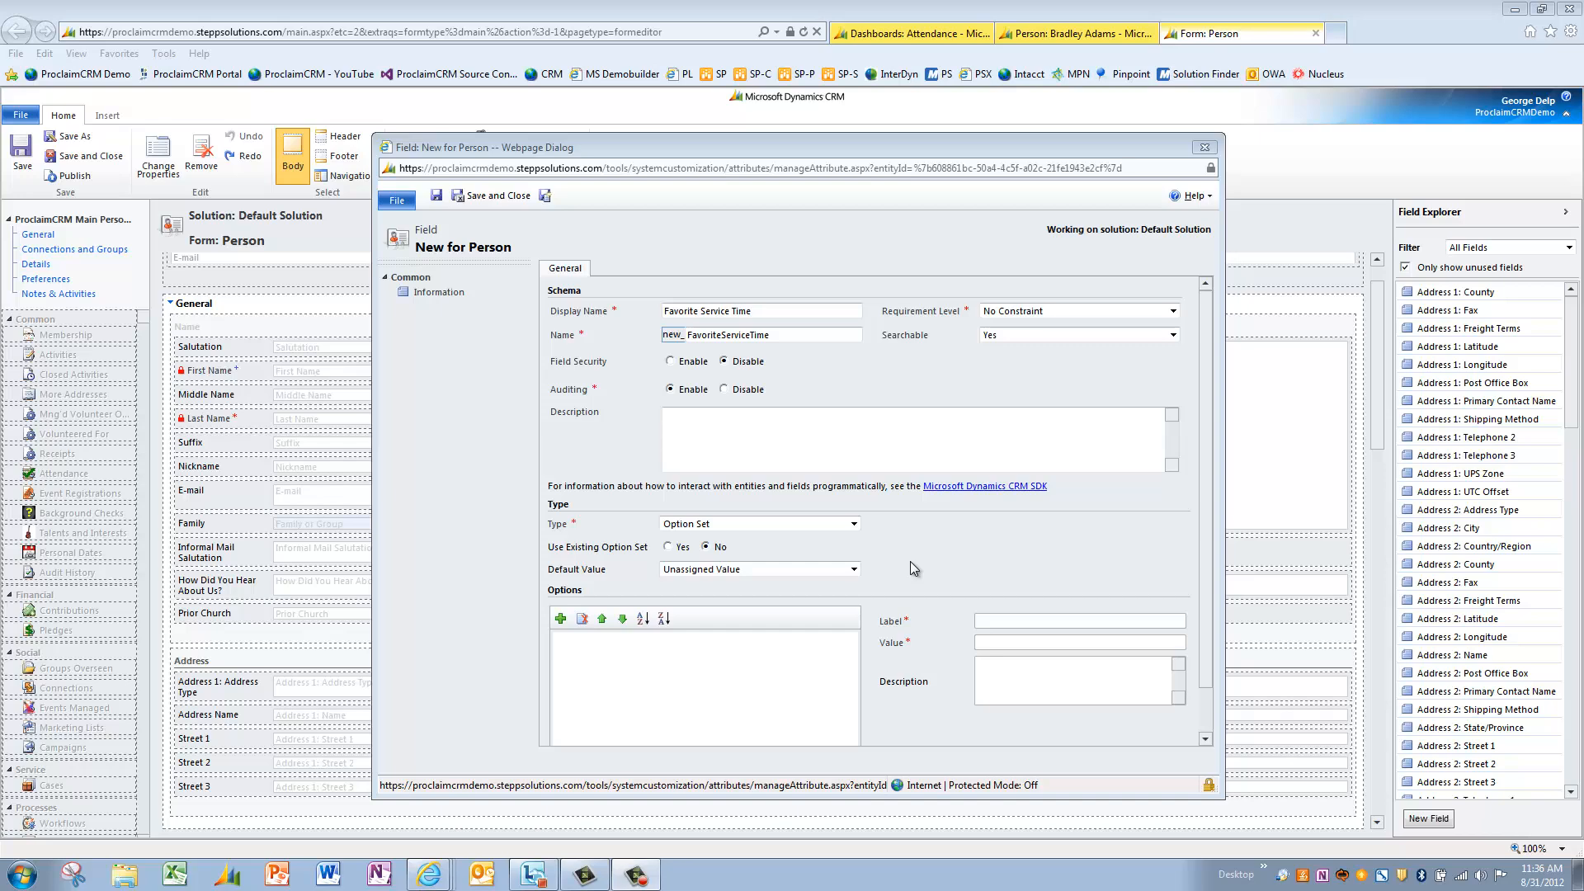
pyautogui.click(561, 619)
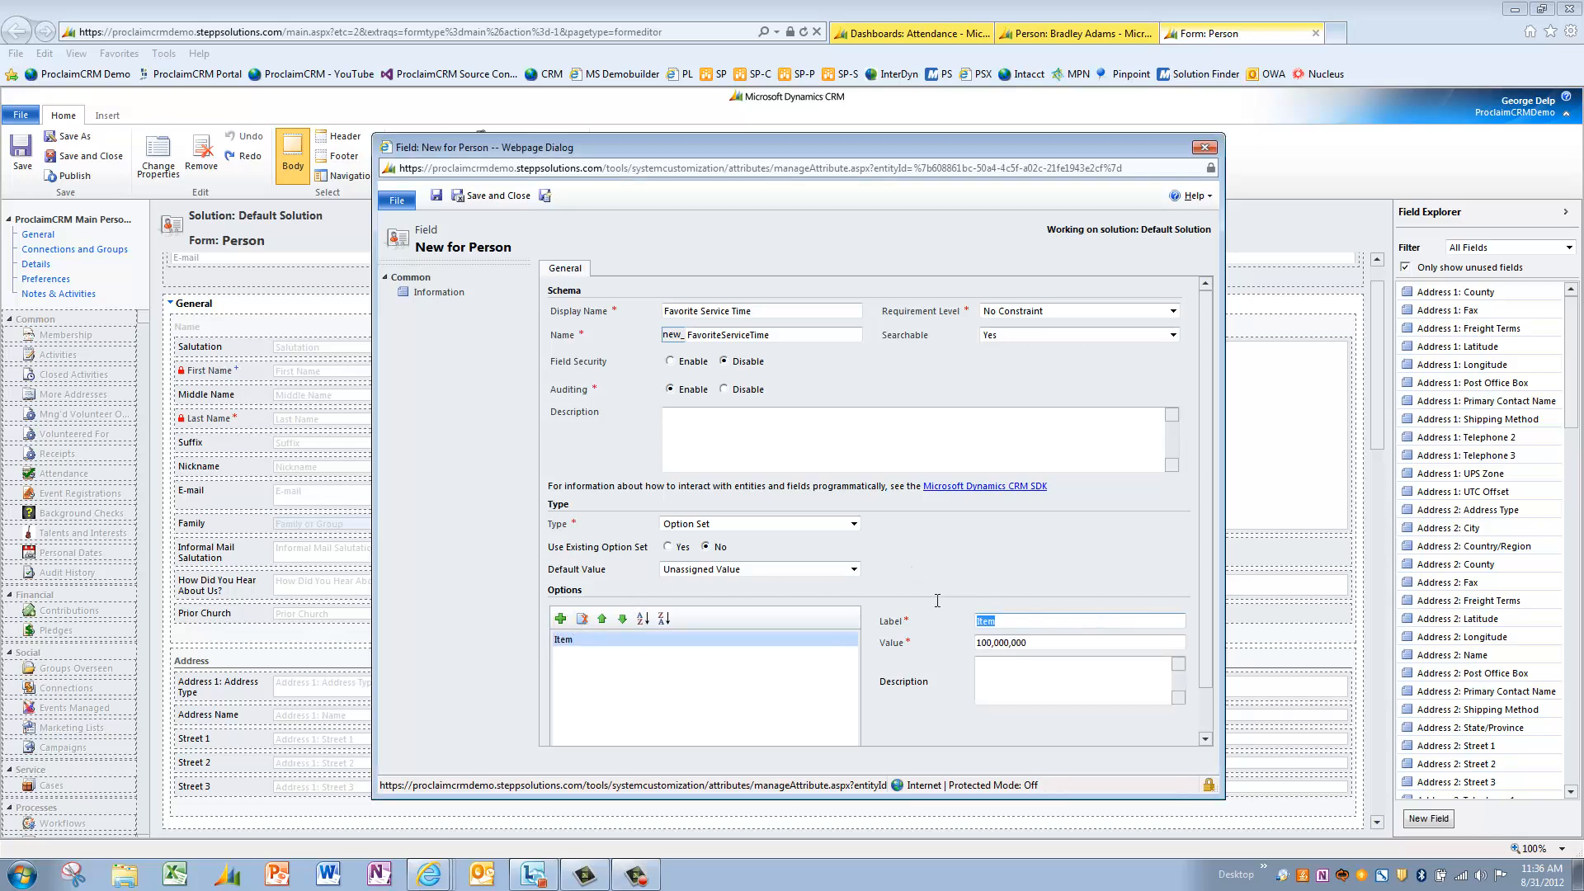
pyautogui.write('8:30 AM')
pyautogui.press('Tab')
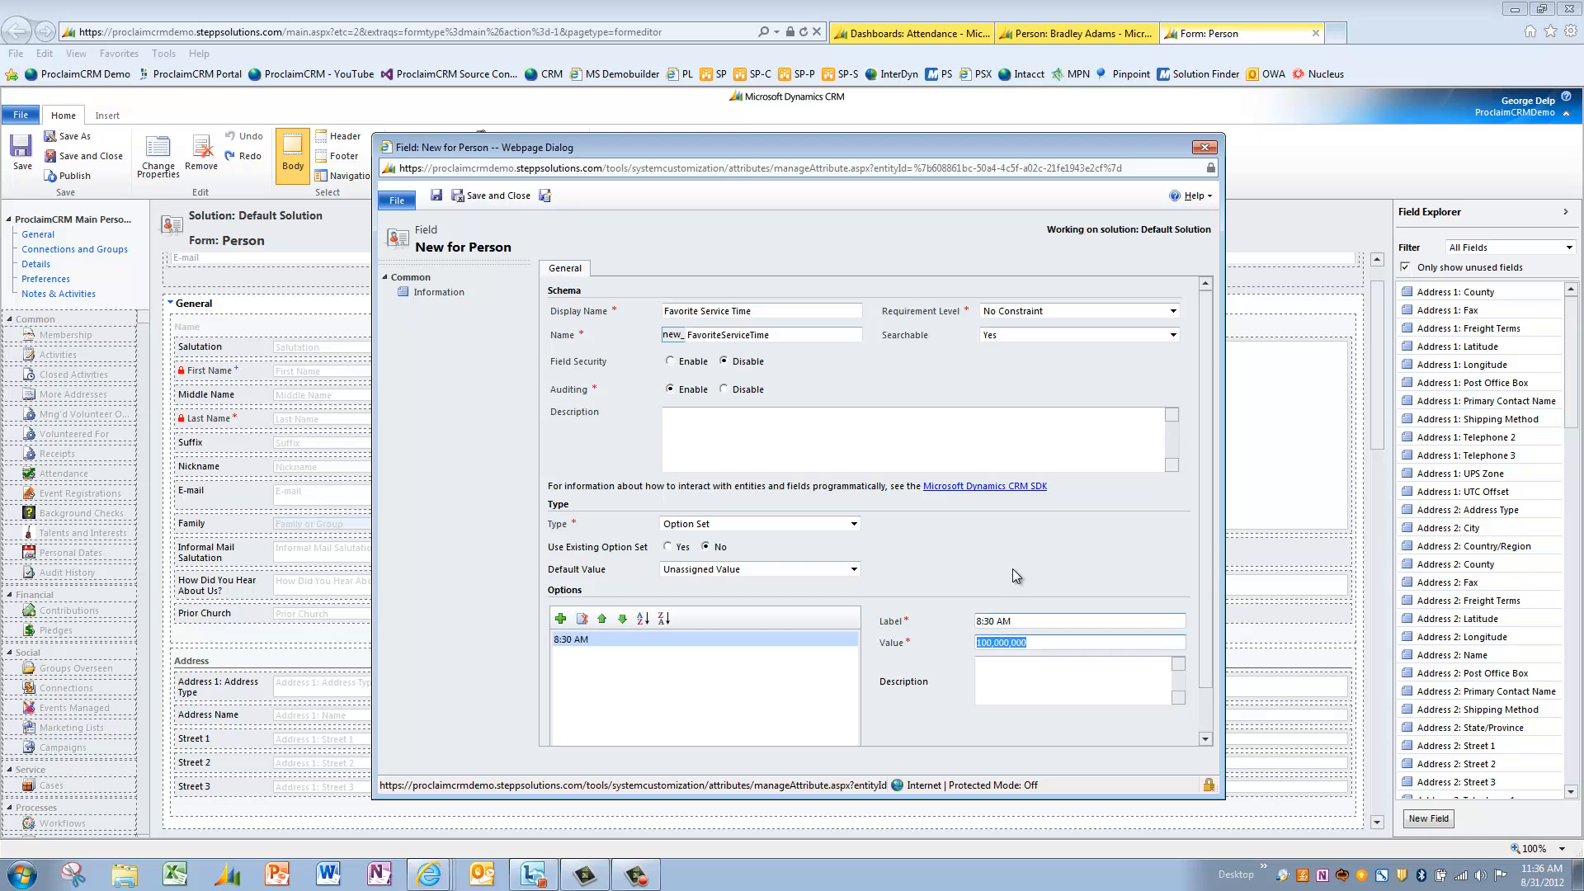
pyautogui.click(1044, 698)
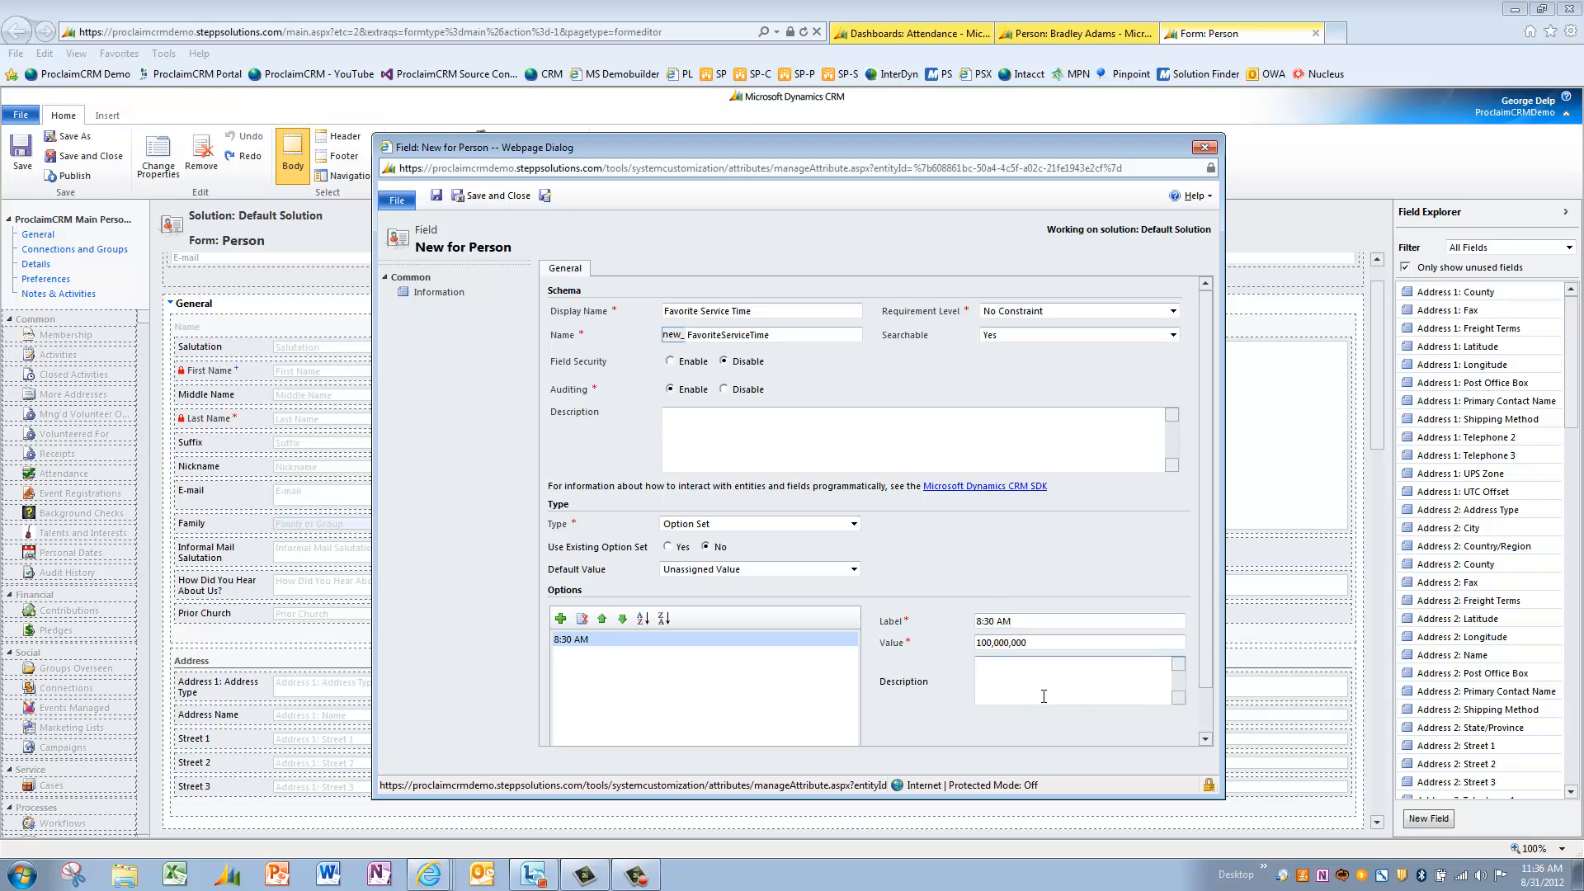
pyautogui.write('8:30 AM Service')
# - Add choices 10:00 AM and 11:30 AM, described '10:00 AM Service' and '11:30 AM Service'
pyautogui.click(561, 619)
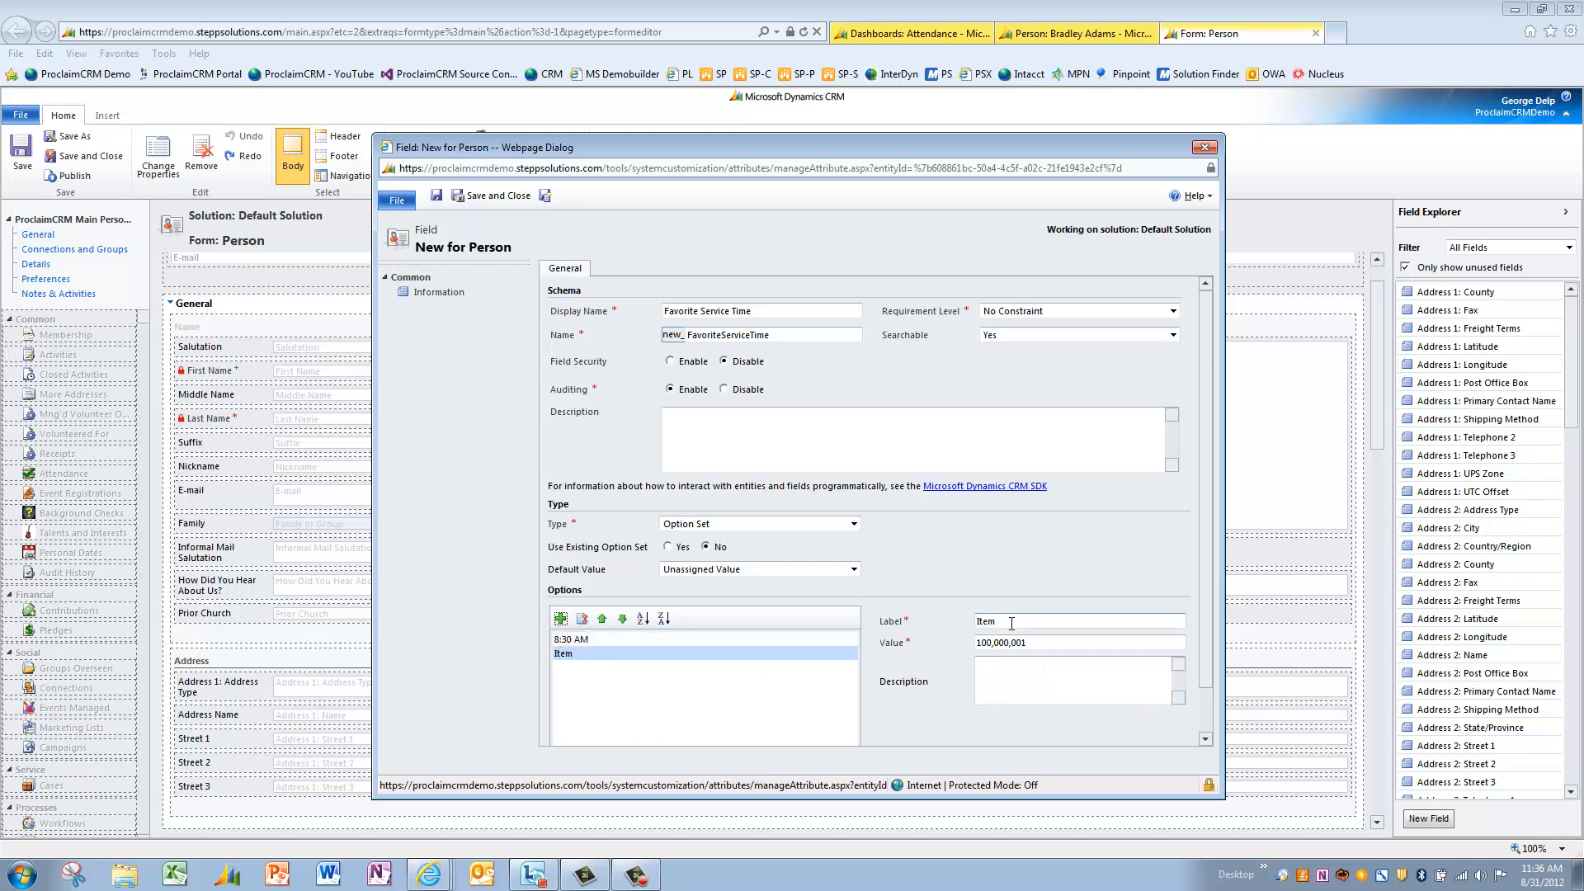
pyautogui.write('10:00 AM')
pyautogui.press('Tab')
pyautogui.press('Tab')
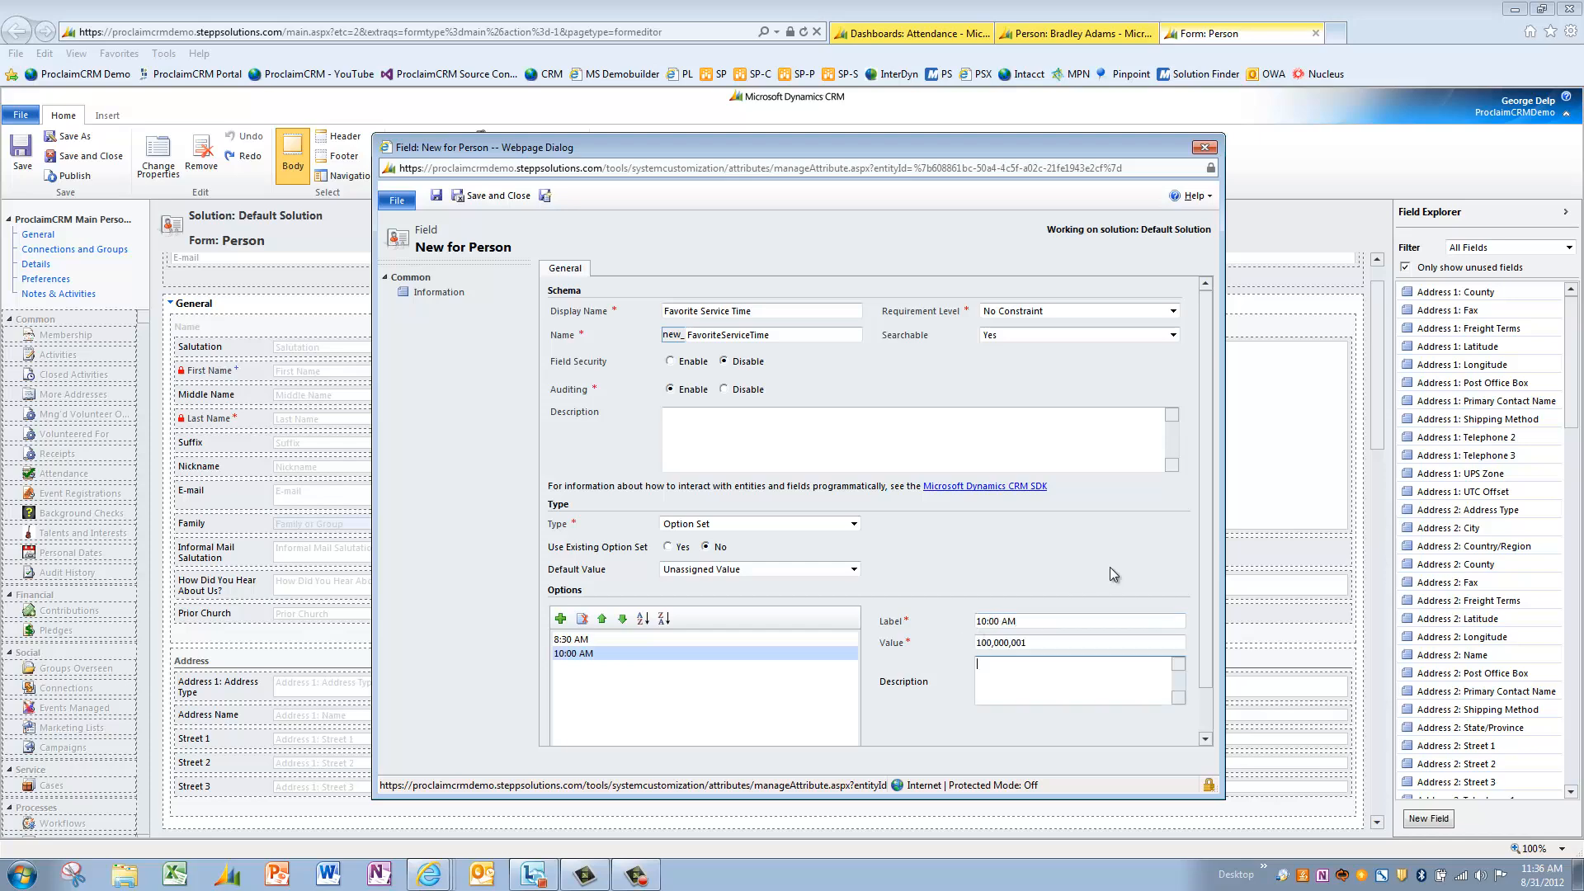
pyautogui.write('10:00 AM Service')
pyautogui.click(561, 619)
pyautogui.write('11:')
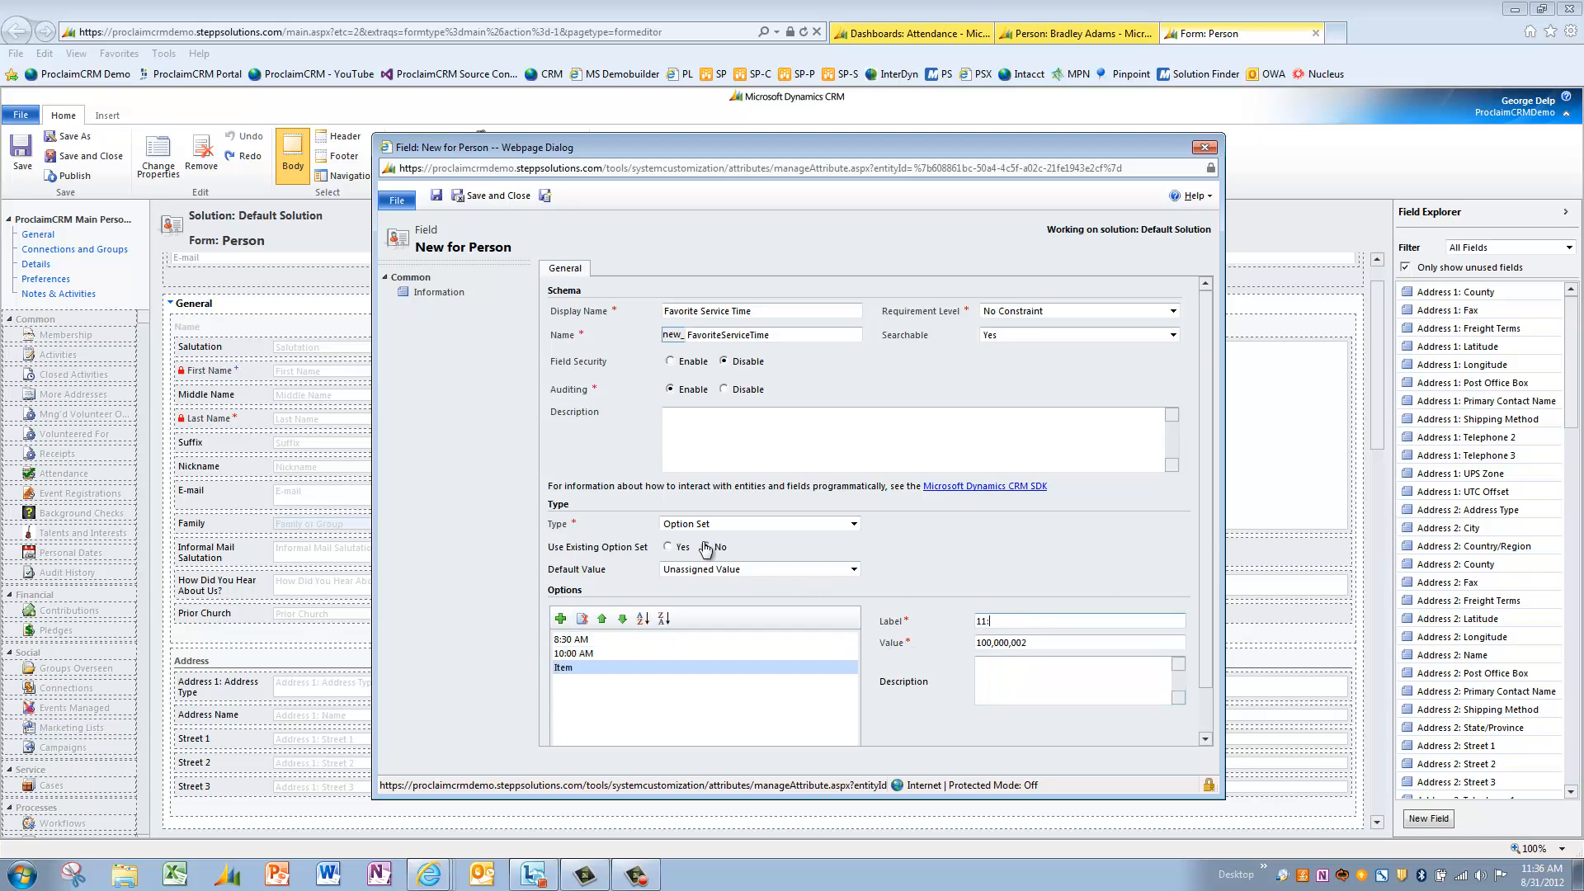
pyautogui.write('30 AM')
pyautogui.press('Tab')
pyautogui.press('Tab')
pyautogui.write('11:30 AM Service')
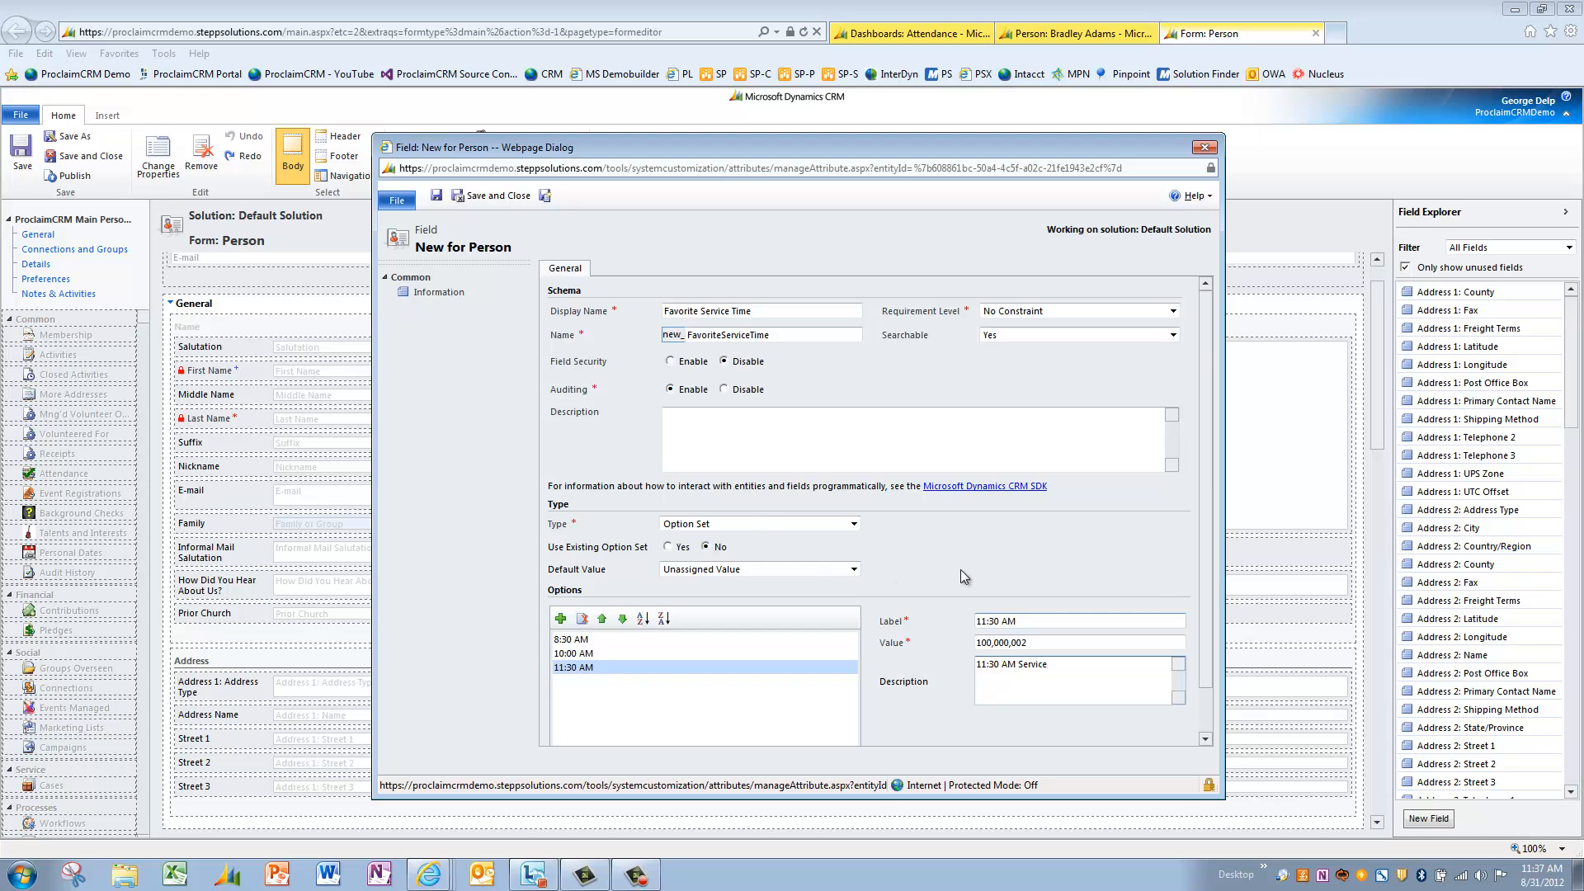
# - Save the field, place Favorite Service Time beside Prior Church, and publish the Person form
pyautogui.click(504, 197)
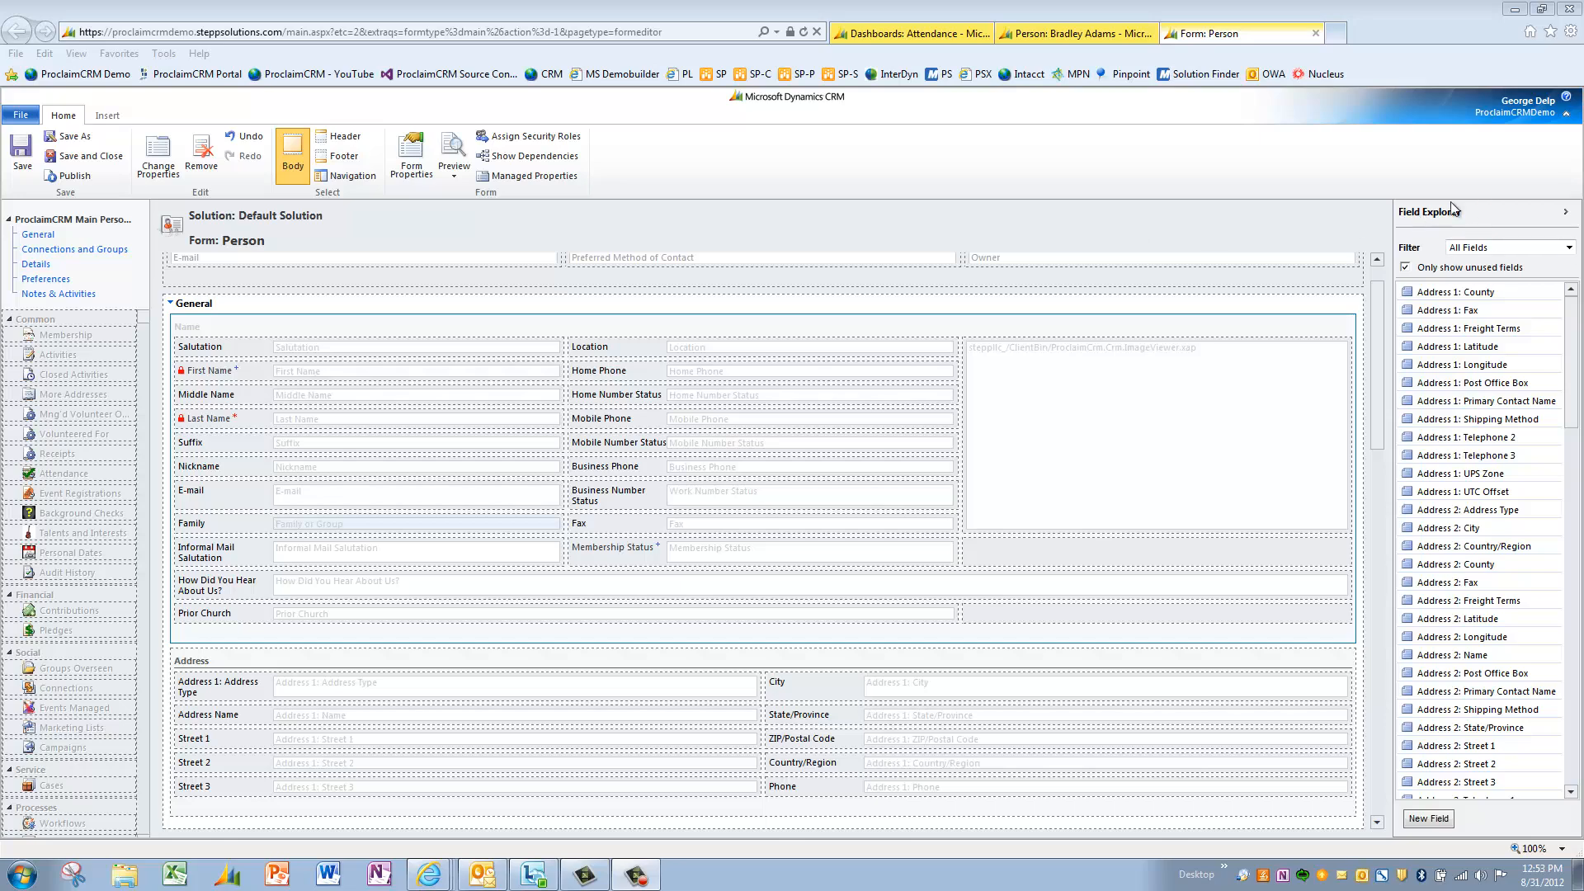
pyautogui.moveTo(1576, 350); pyautogui.dragTo(1574, 637)
pyautogui.moveTo(1480, 421); pyautogui.dragTo(1139, 627)
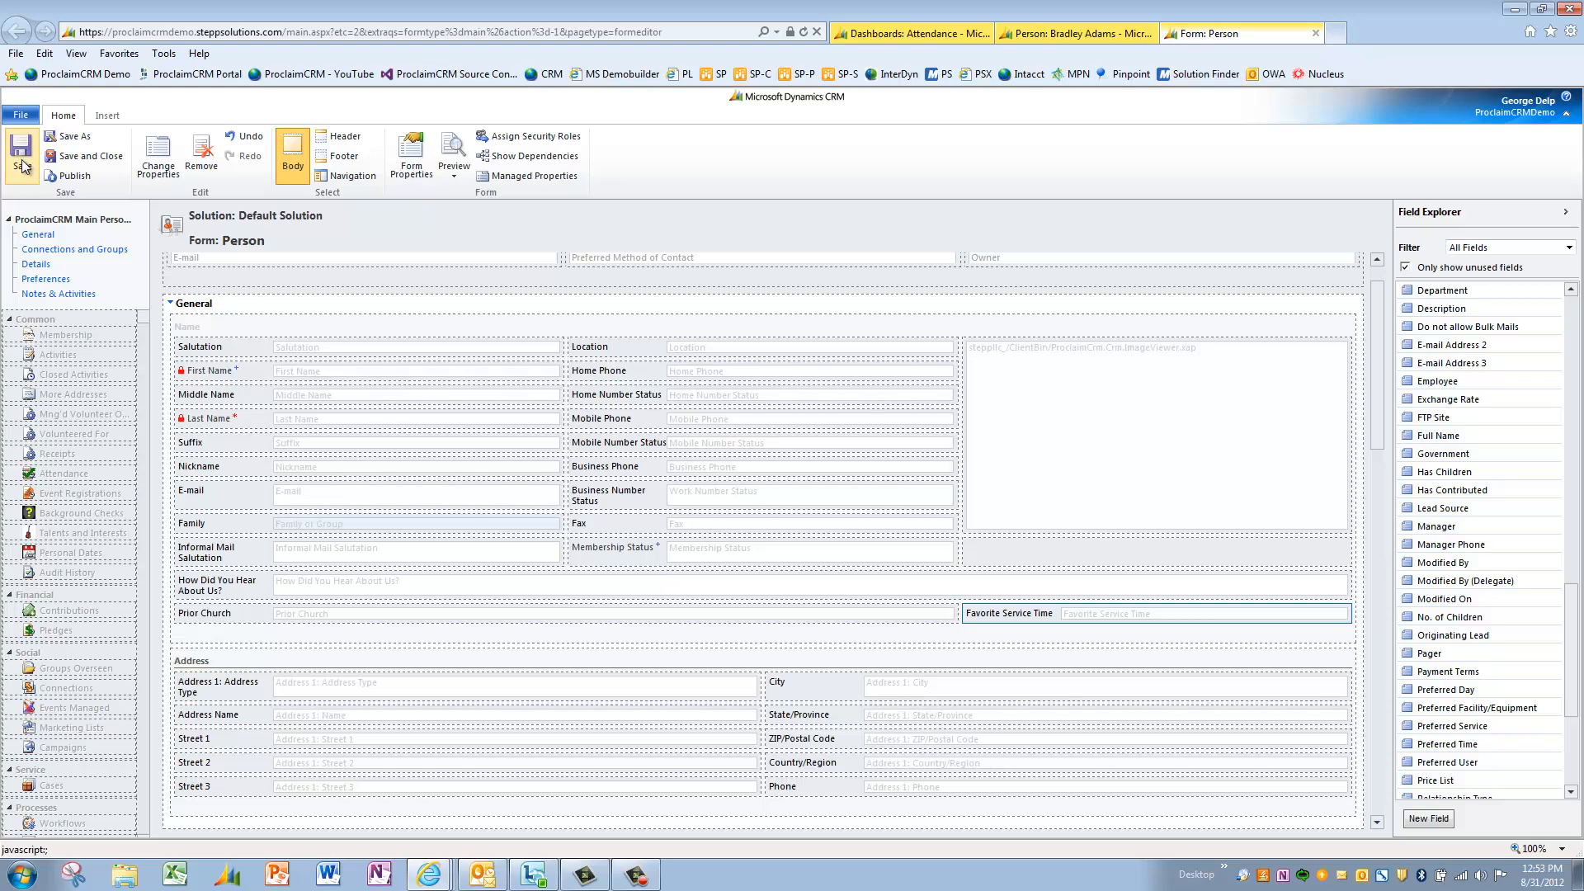
pyautogui.click(80, 180)
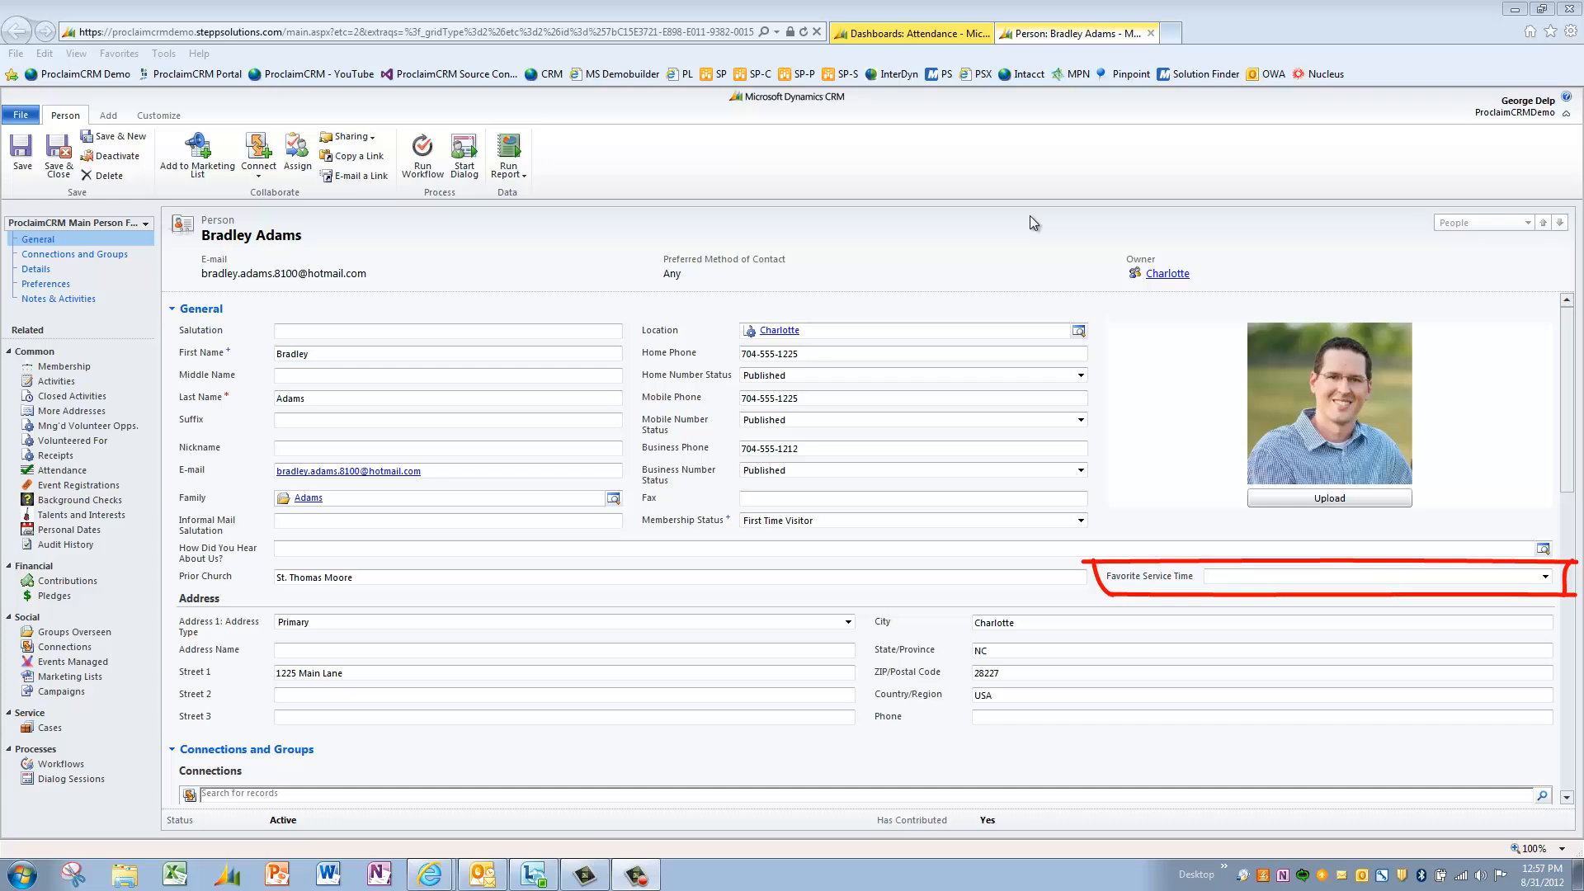
# - Set this person's Favorite Service Time to 8:30 AM, then save and close the record
pyautogui.click(1251, 577)
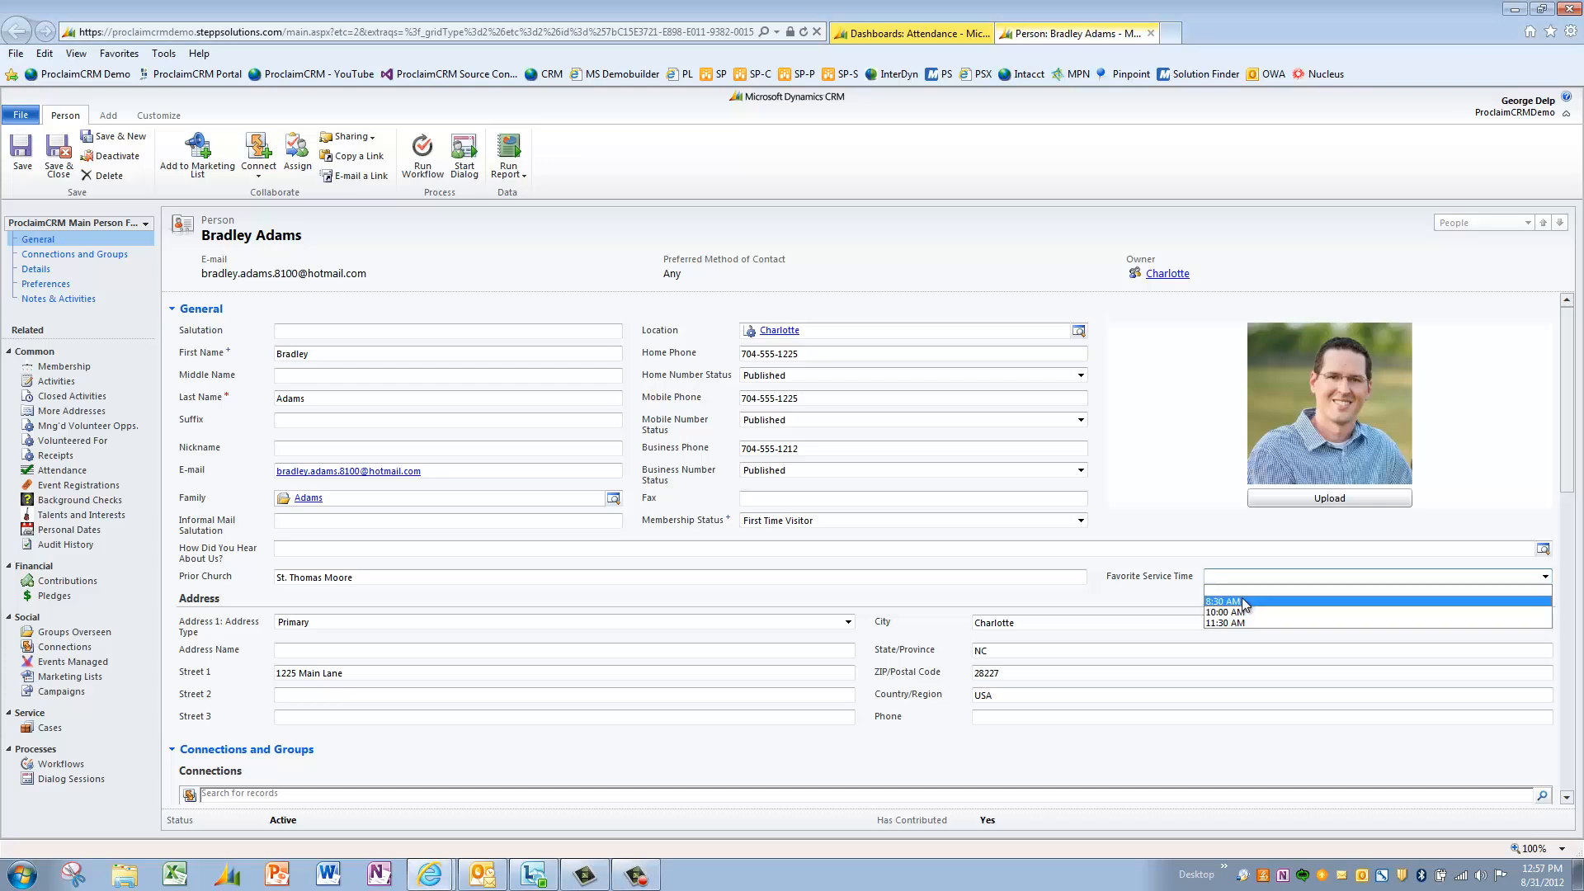
pyautogui.click(1244, 602)
pyautogui.click(59, 169)
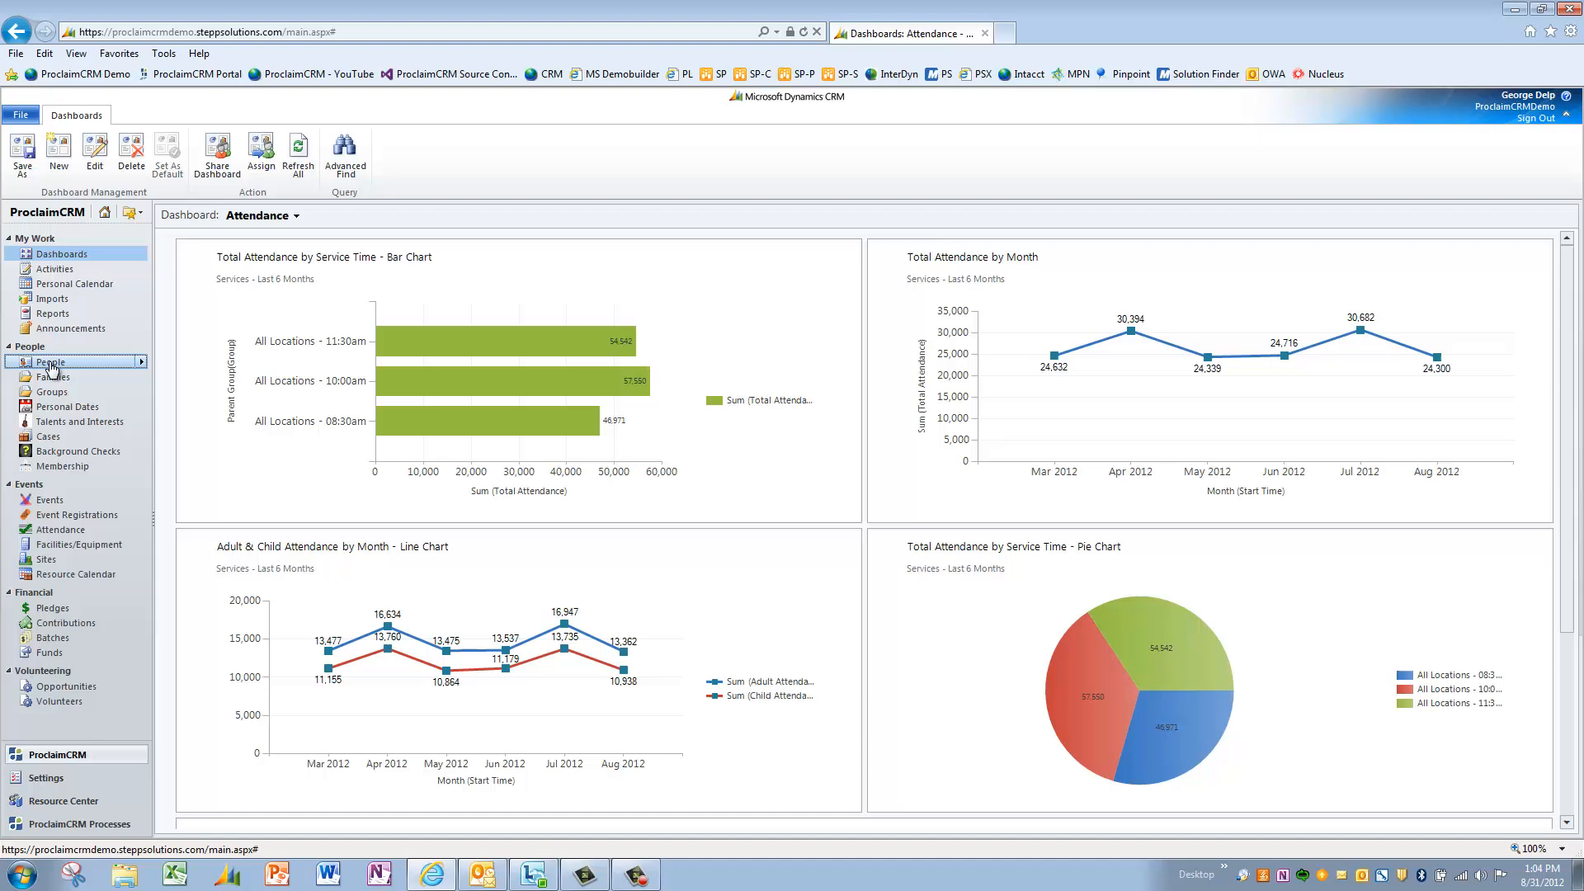
# - Select nine people in Active People and bulk-edit their Favorite Service Time to 10:00 AM
pyautogui.click(50, 364)
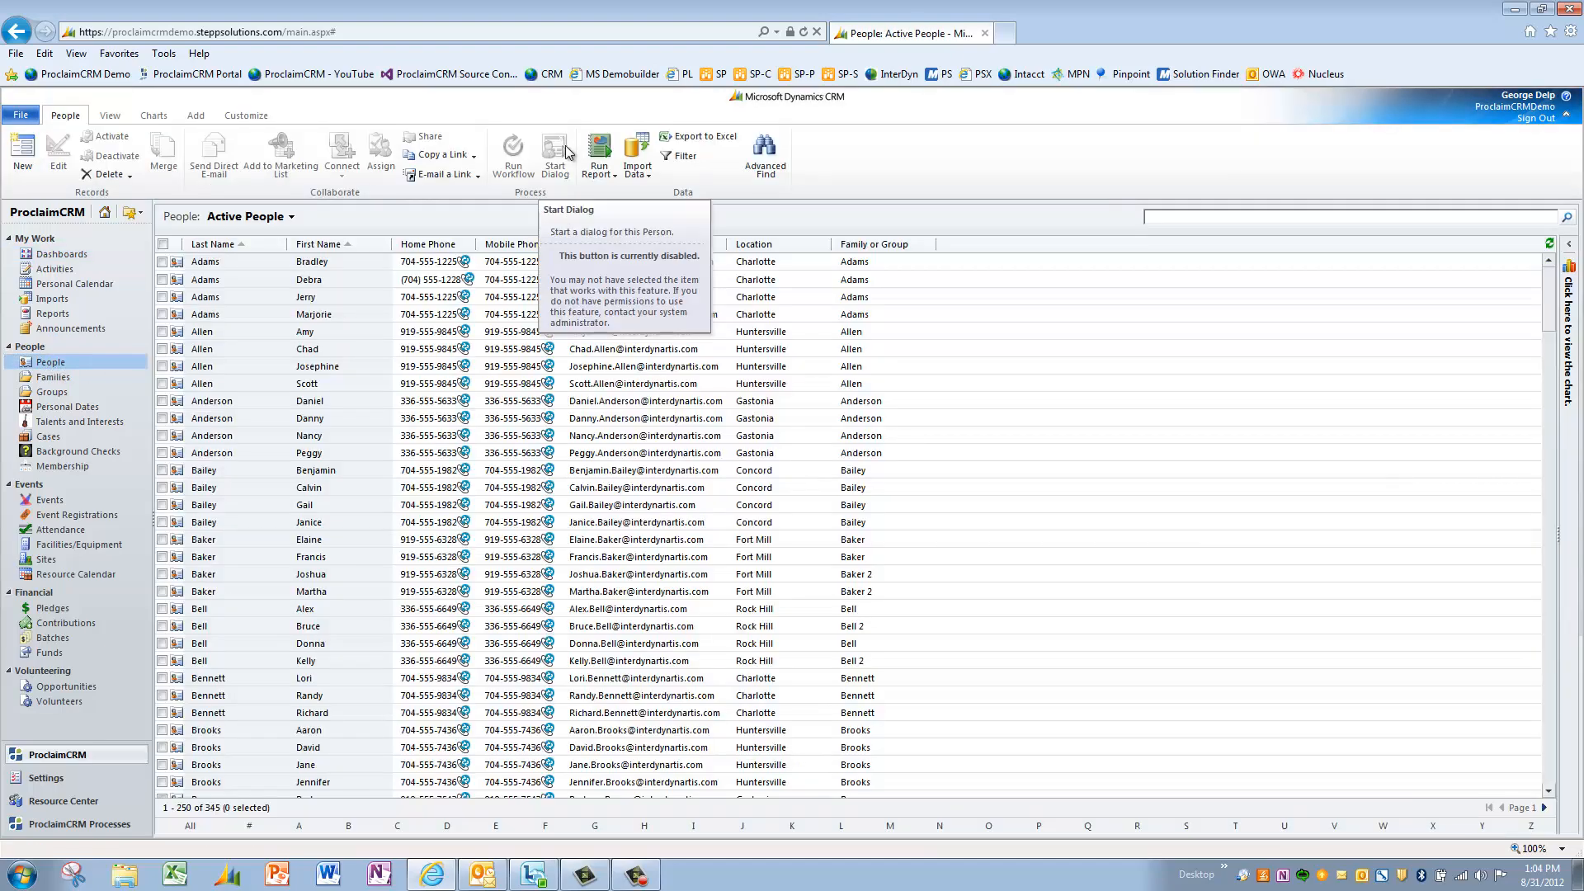
pyautogui.click(162, 281)
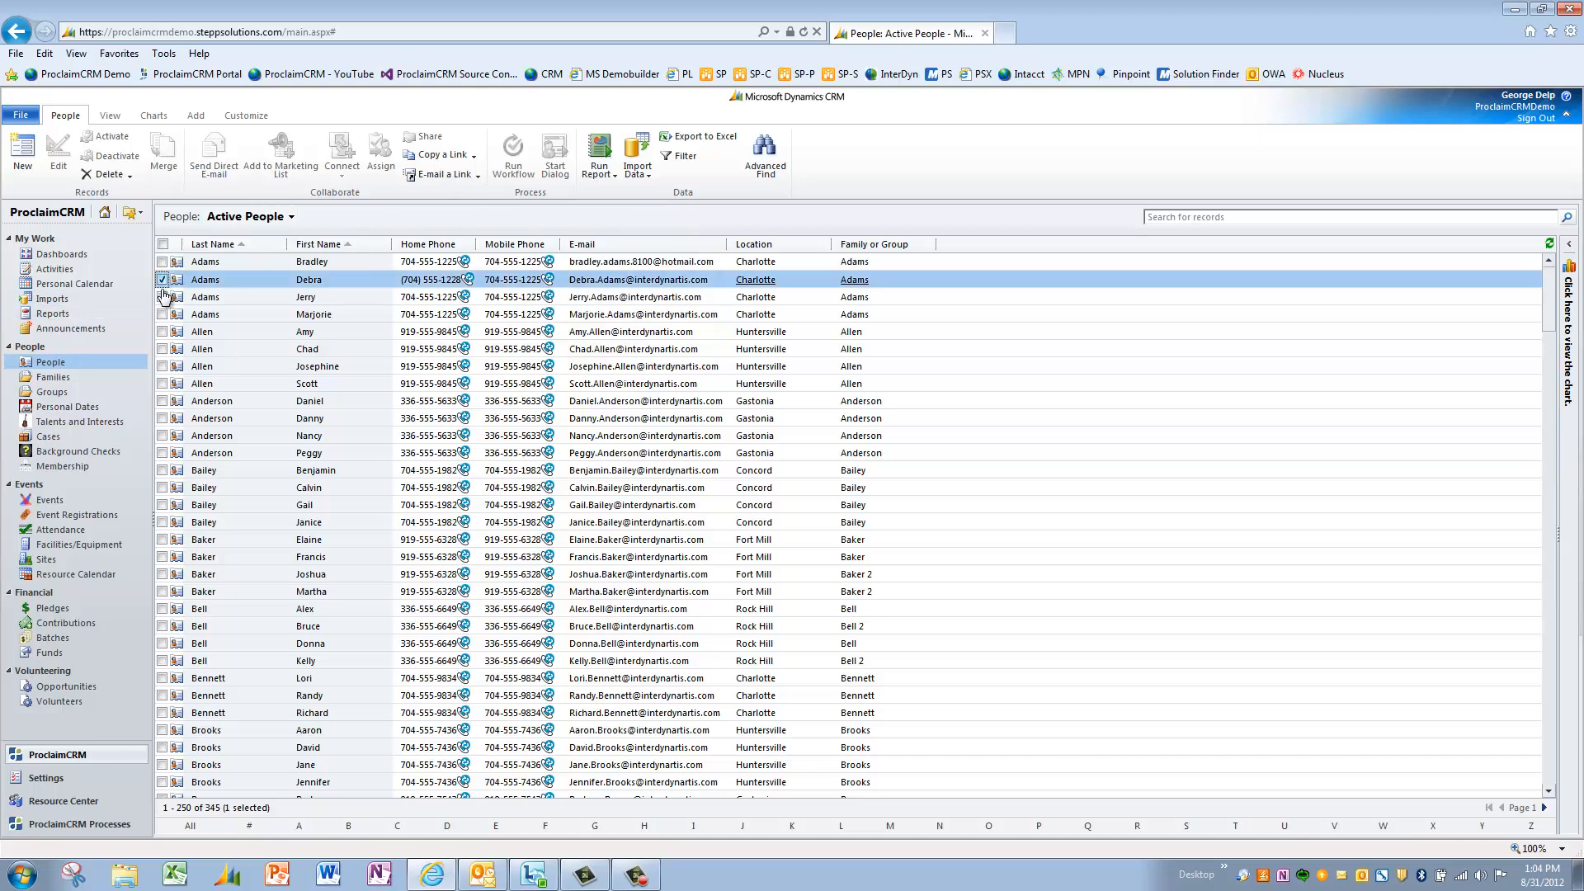
pyautogui.keyDown('shift'); pyautogui.click(163, 418); pyautogui.keyUp('shift')
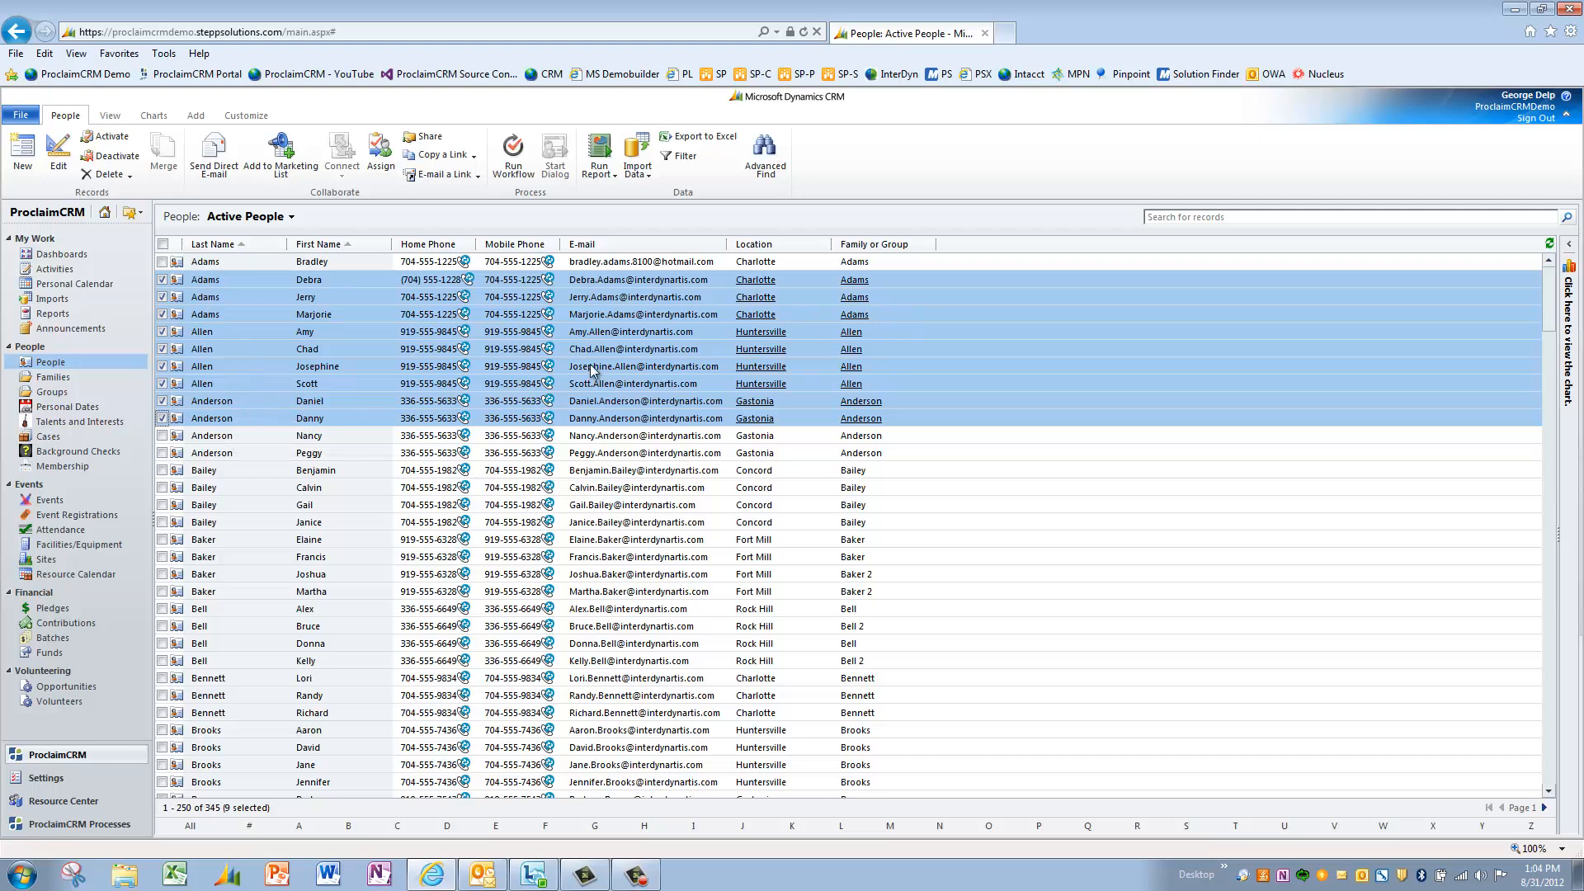
pyautogui.click(59, 157)
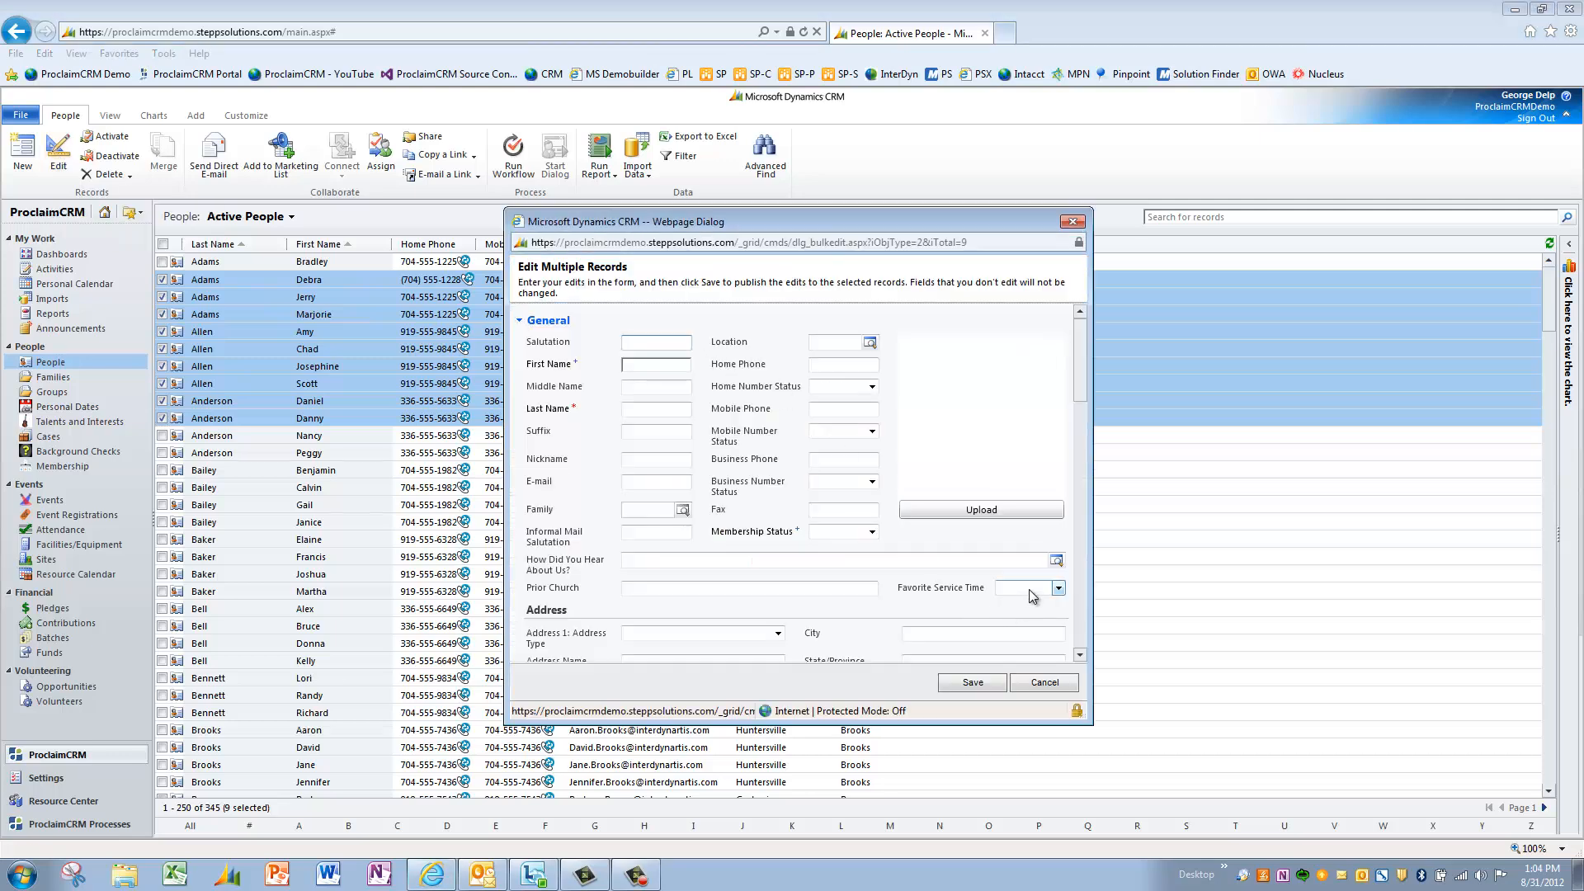
pyautogui.click(1028, 589)
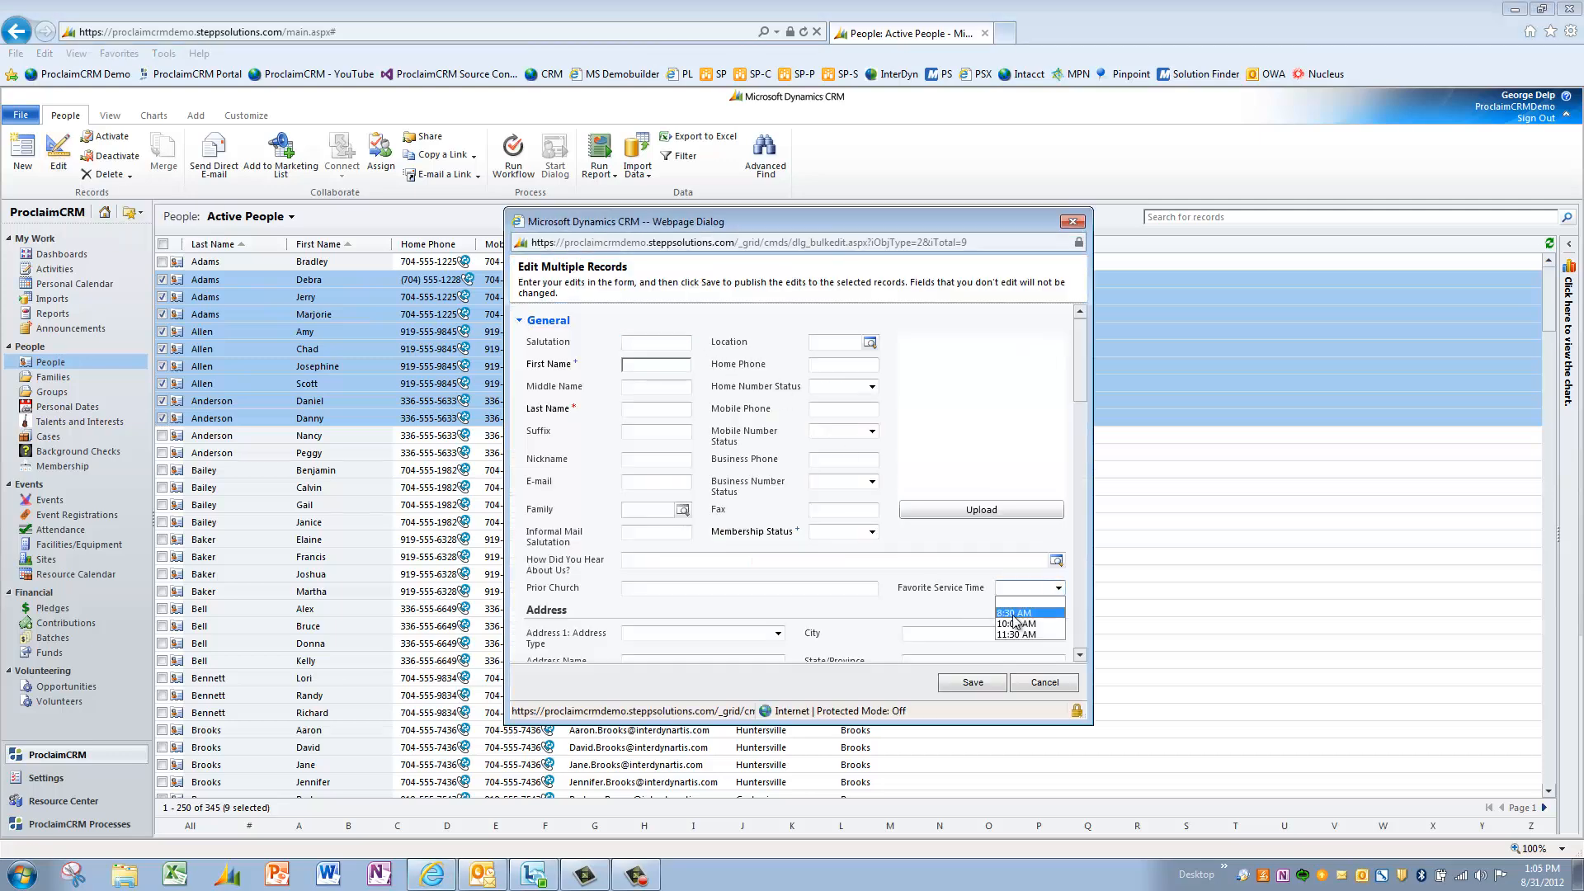
pyautogui.click(1015, 624)
pyautogui.click(972, 683)
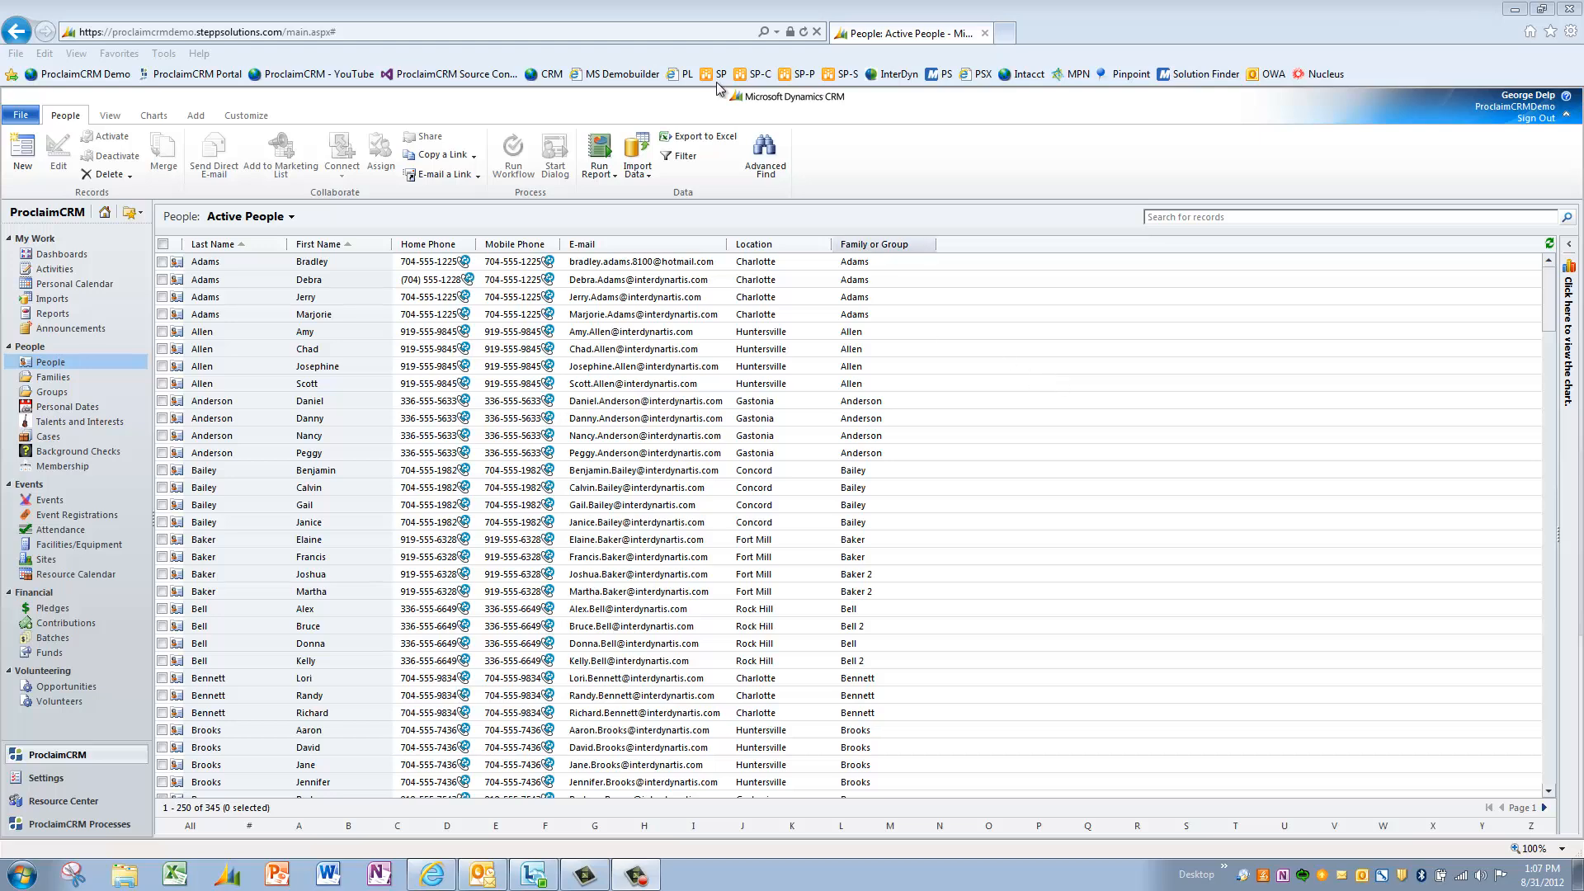
# - Open Advanced Find from the People grid, starting with the Active People criteria
pyautogui.click(765, 159)
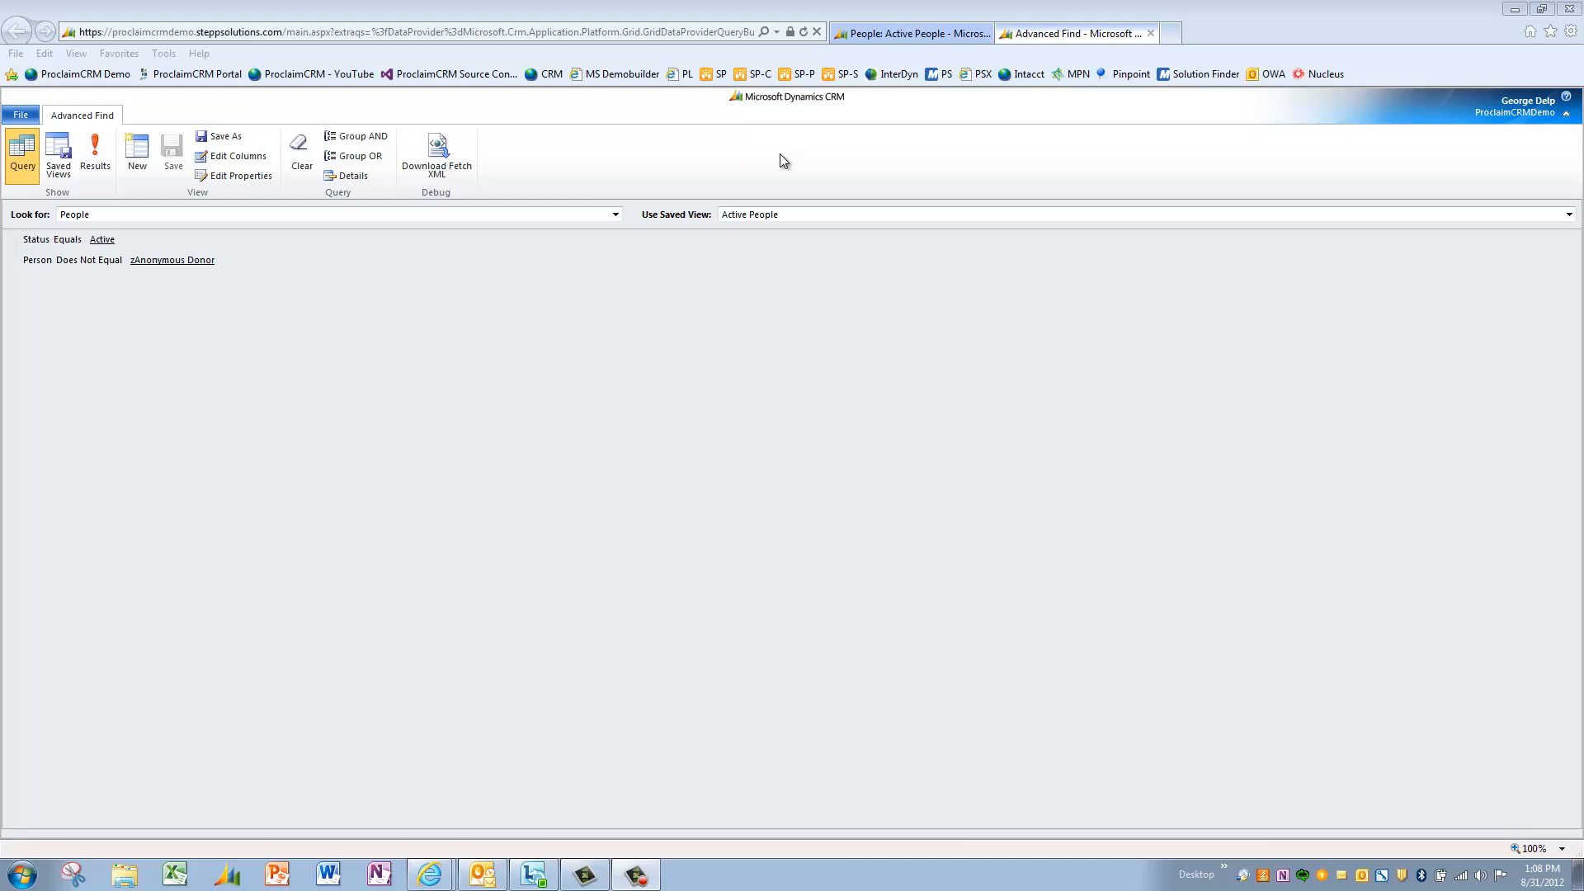
# - Add the condition Favorite Service Time equals 8:30 AM and run the query
pyautogui.click(358, 176)
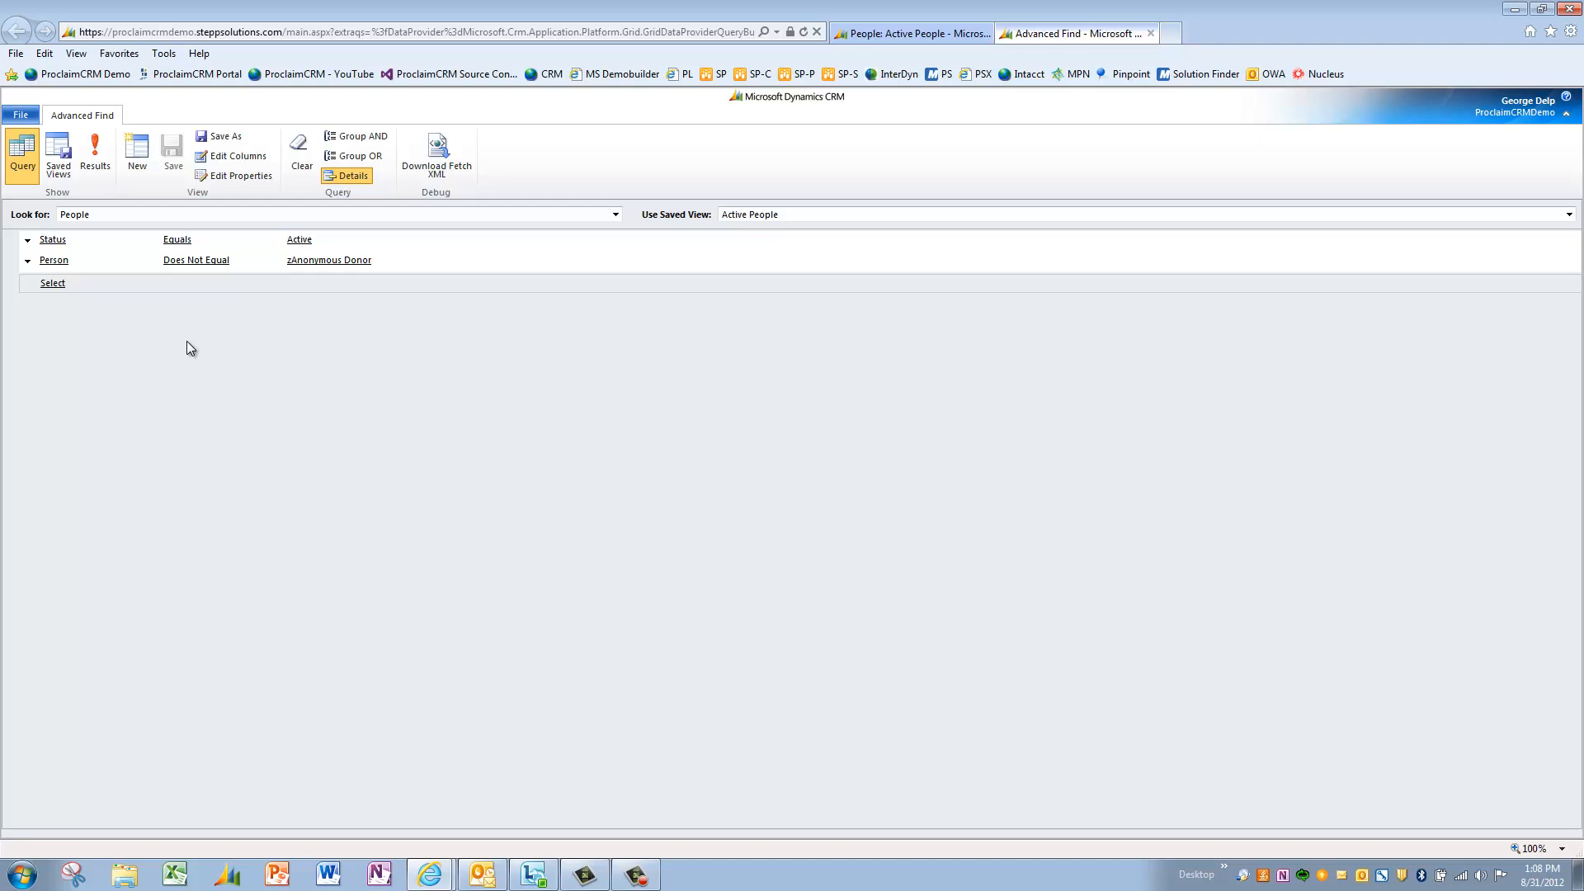
pyautogui.click(181, 282)
pyautogui.click(181, 281)
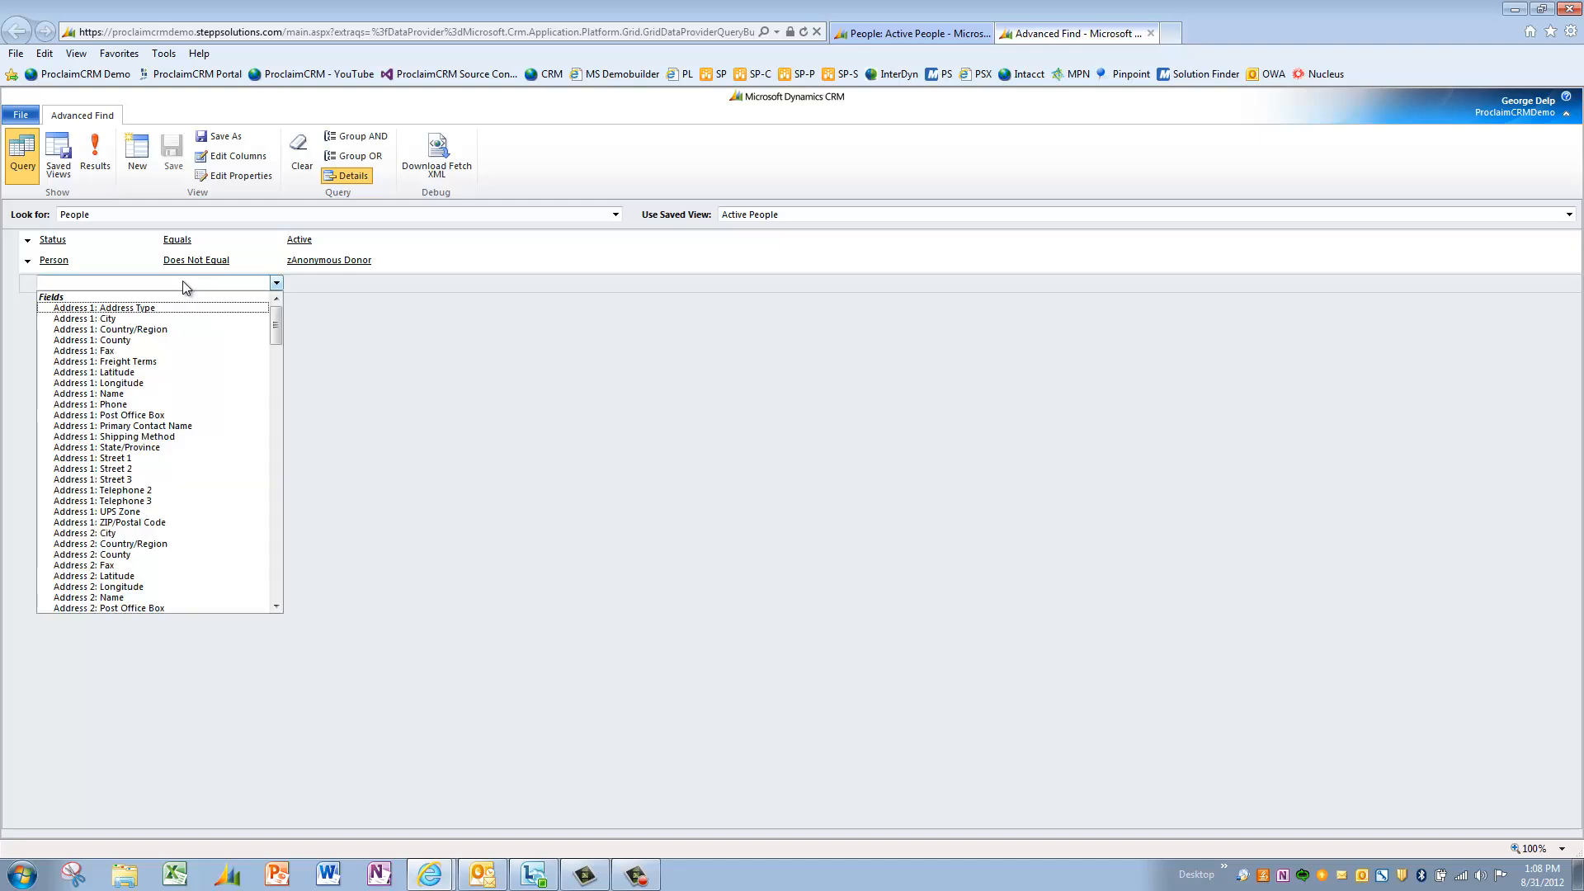
pyautogui.moveTo(275, 323); pyautogui.dragTo(281, 433)
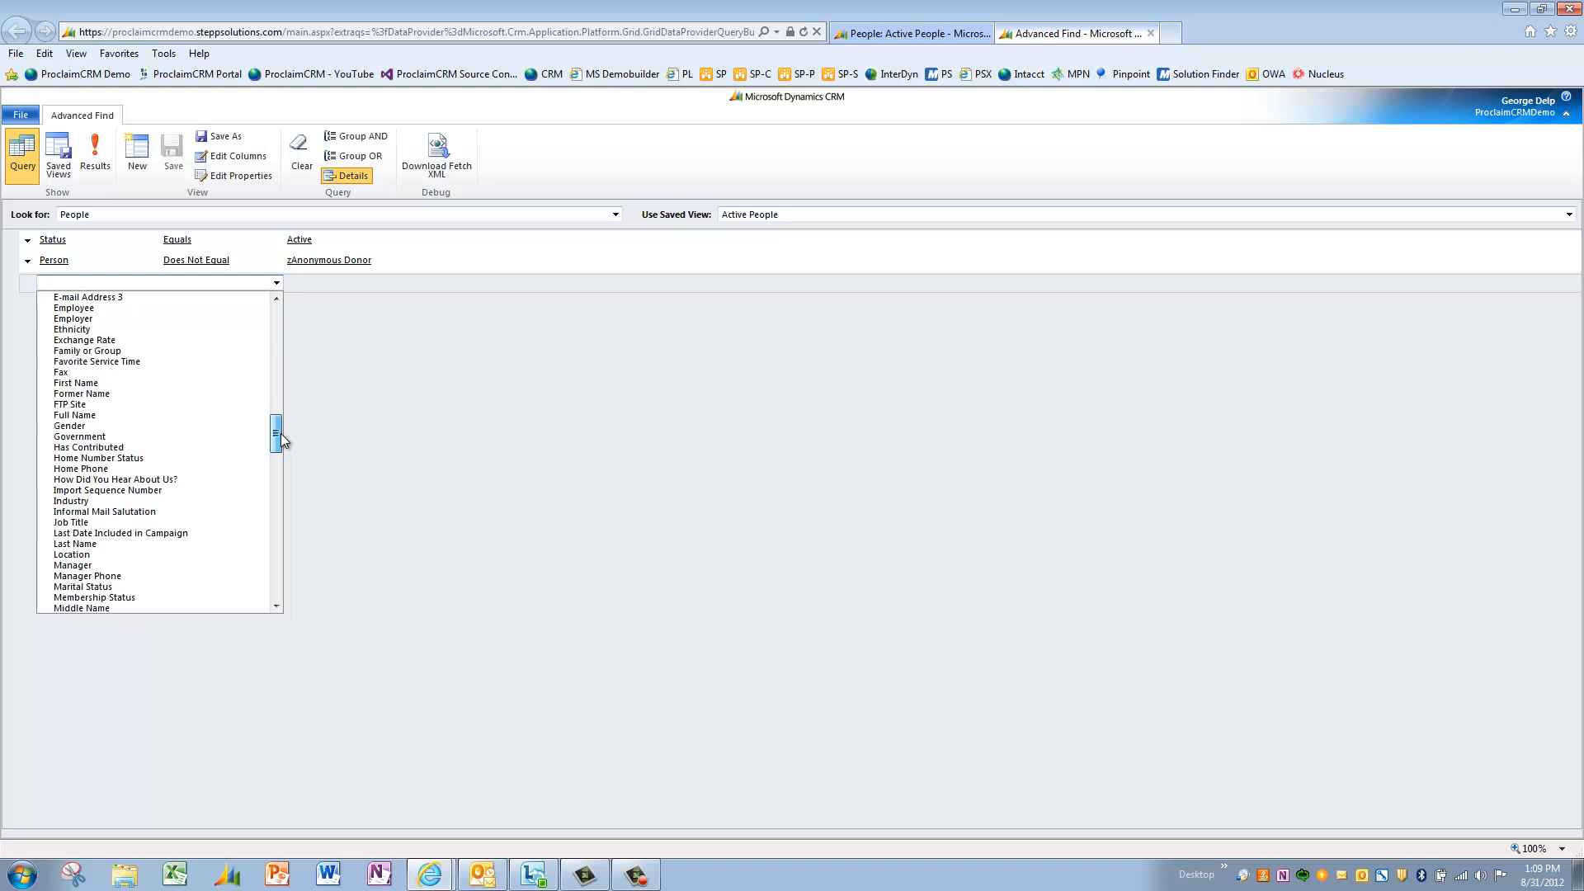
pyautogui.click(168, 361)
pyautogui.click(394, 281)
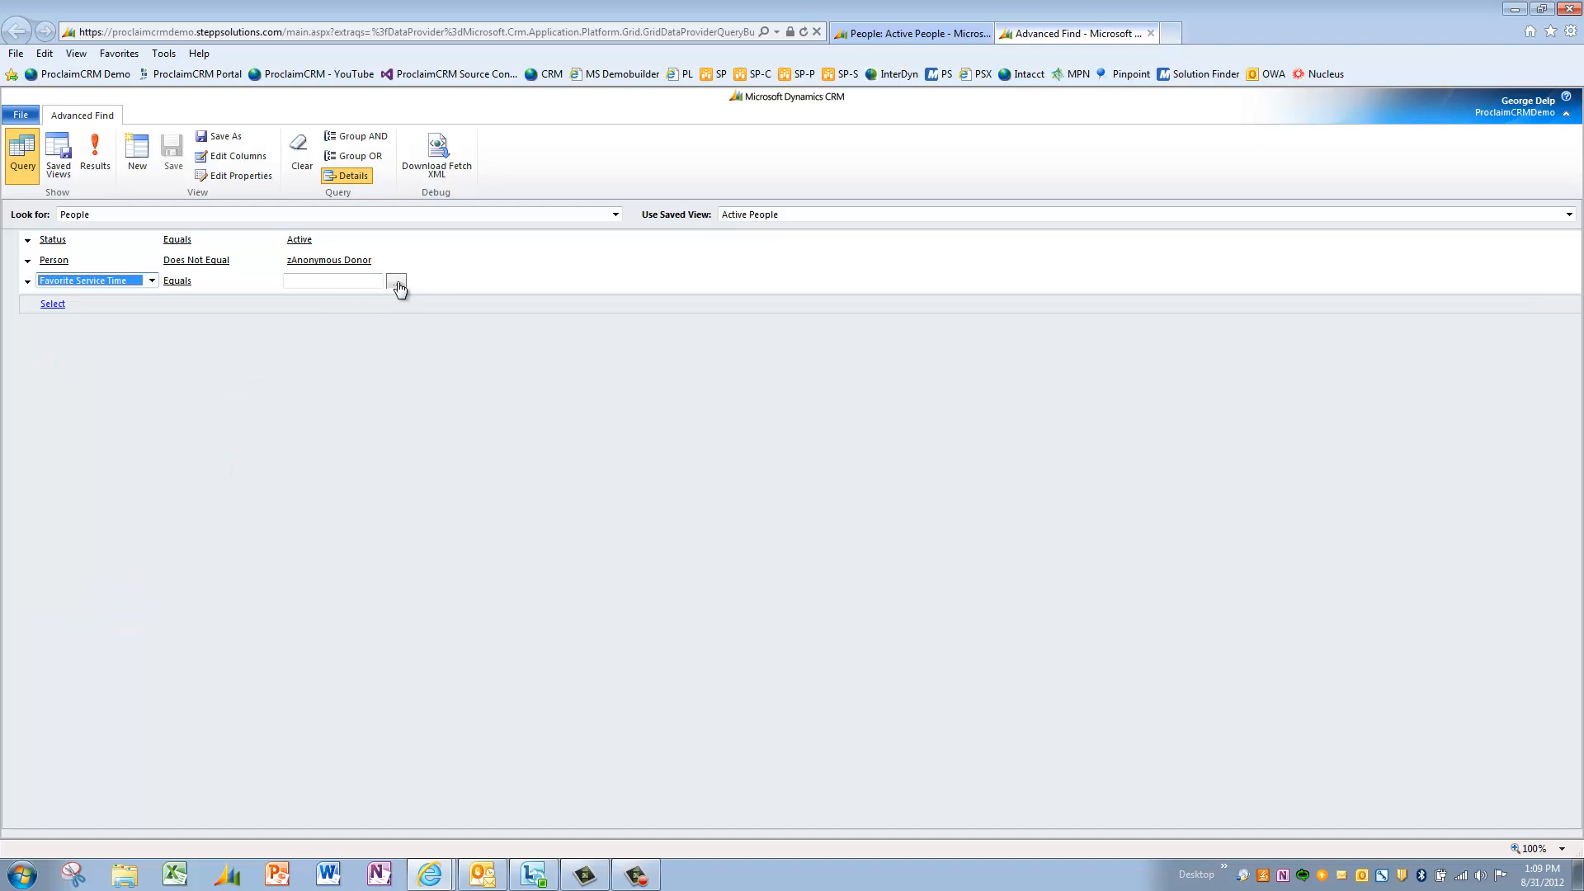
pyautogui.click(397, 283)
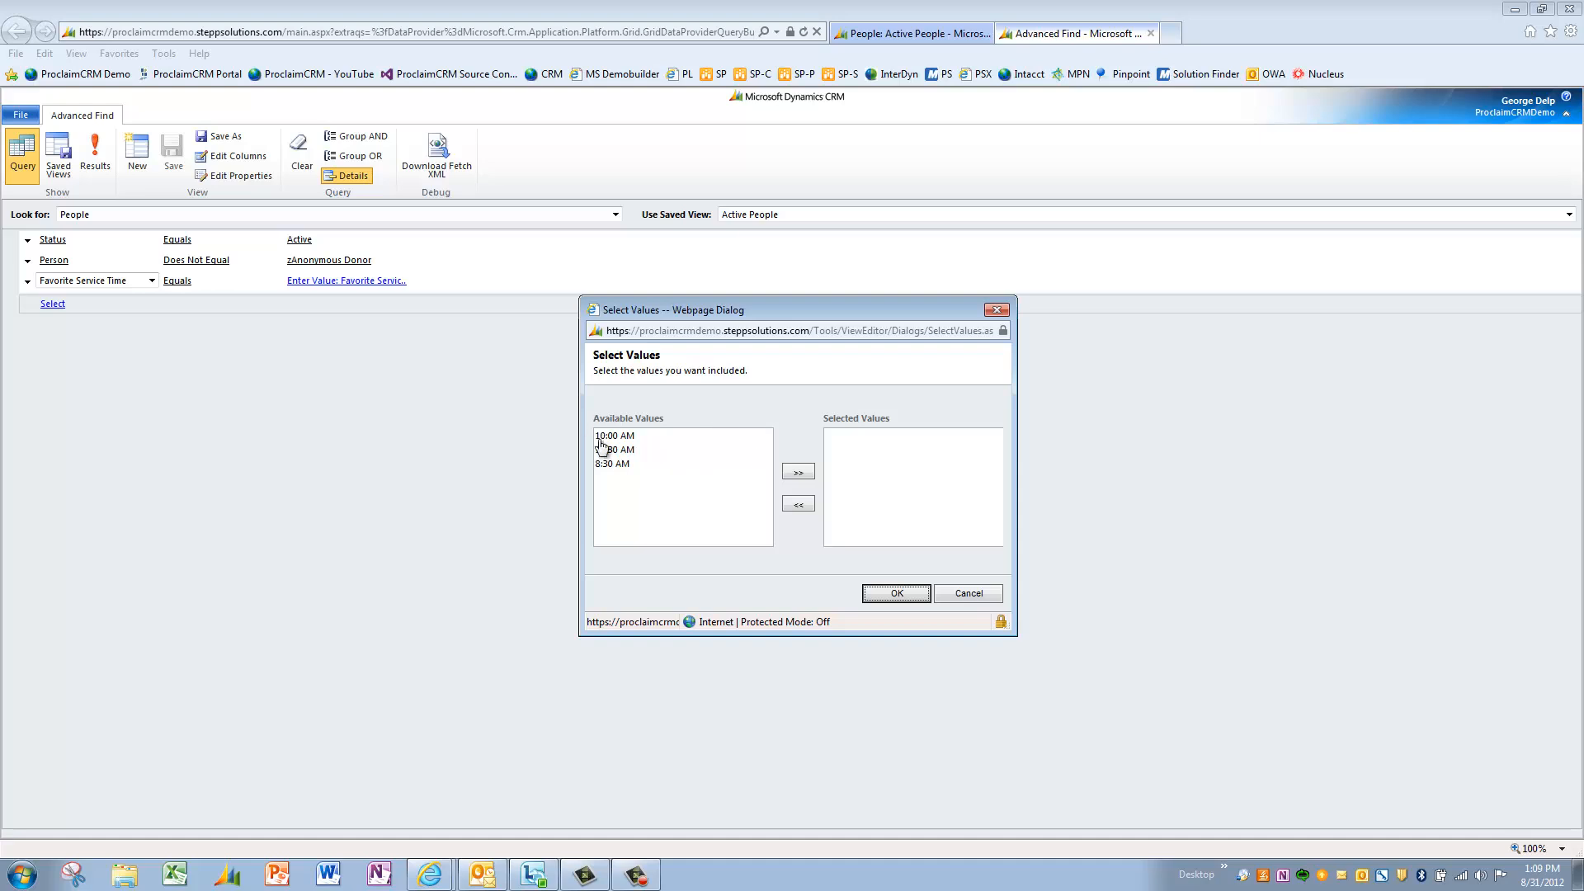
pyautogui.click(618, 464)
pyautogui.click(799, 473)
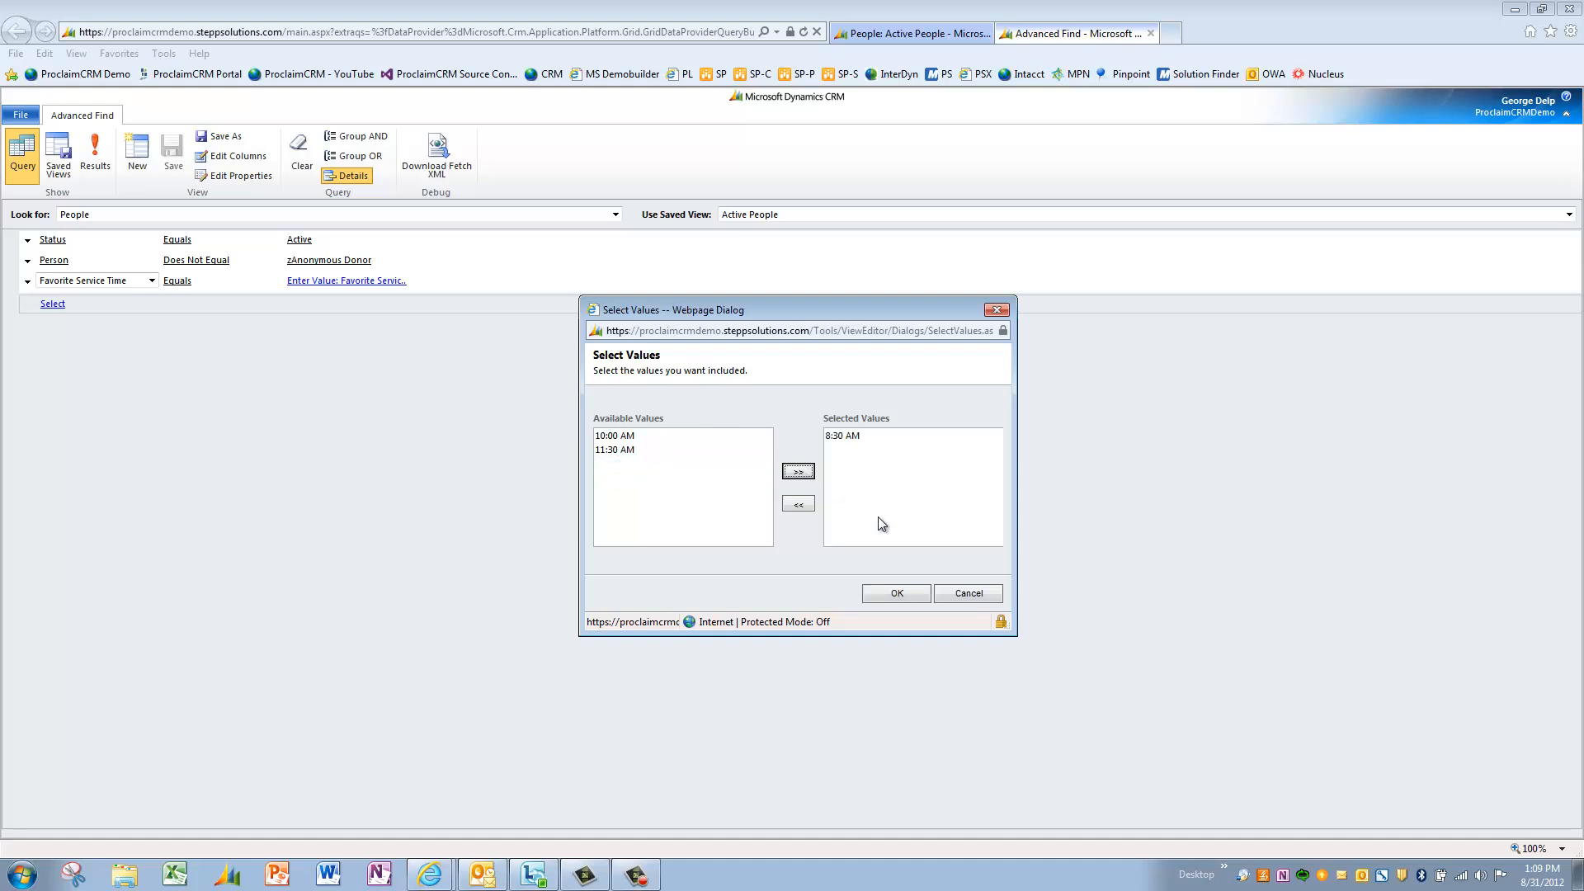
pyautogui.click(896, 594)
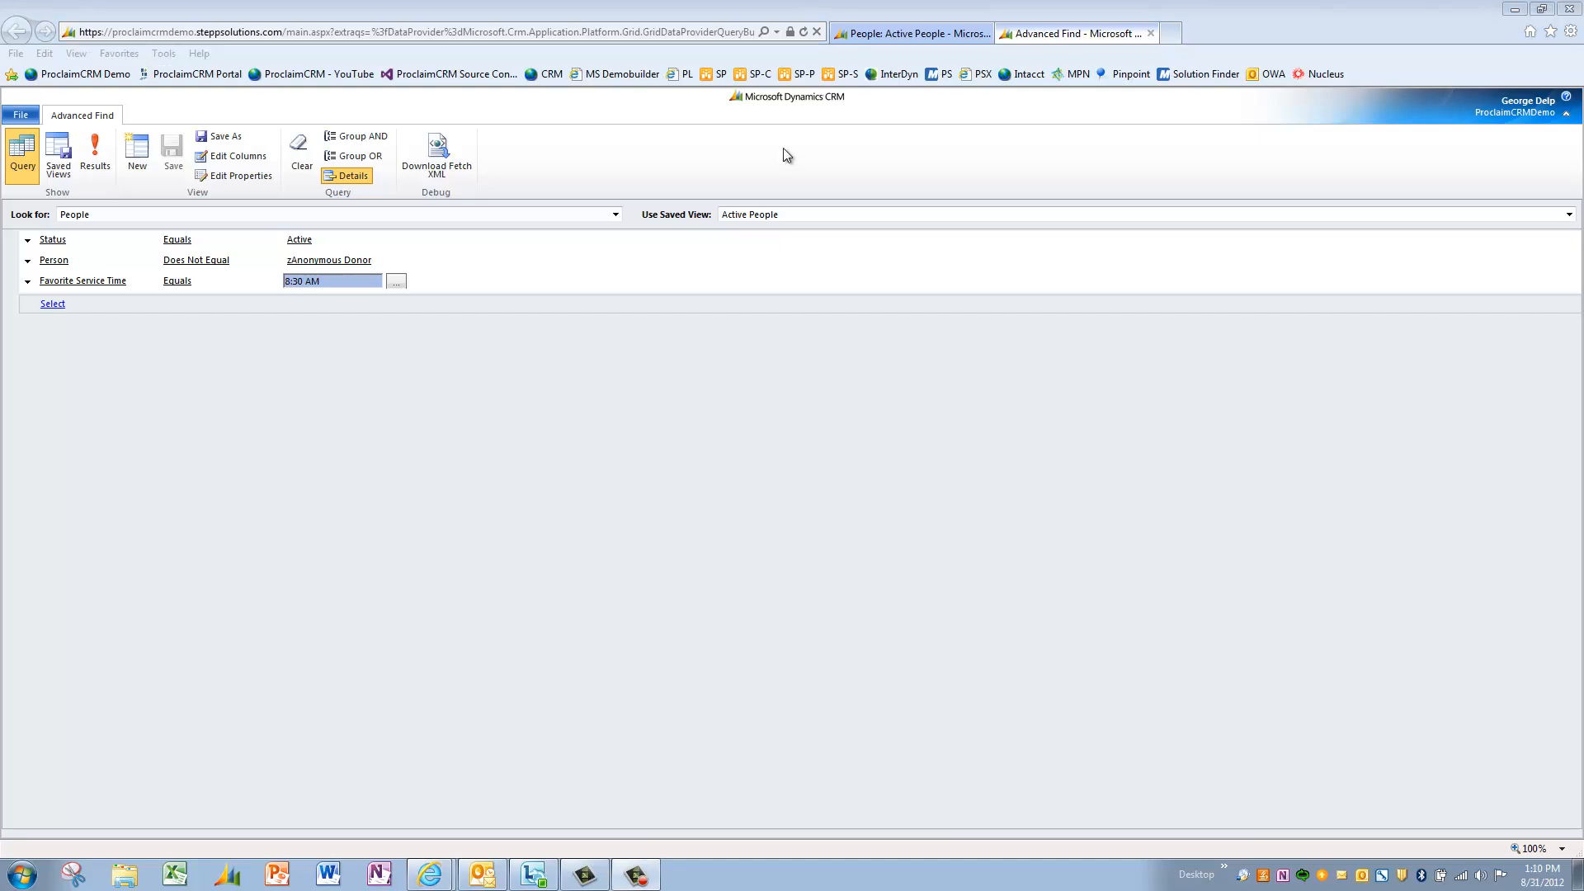
pyautogui.click(95, 161)
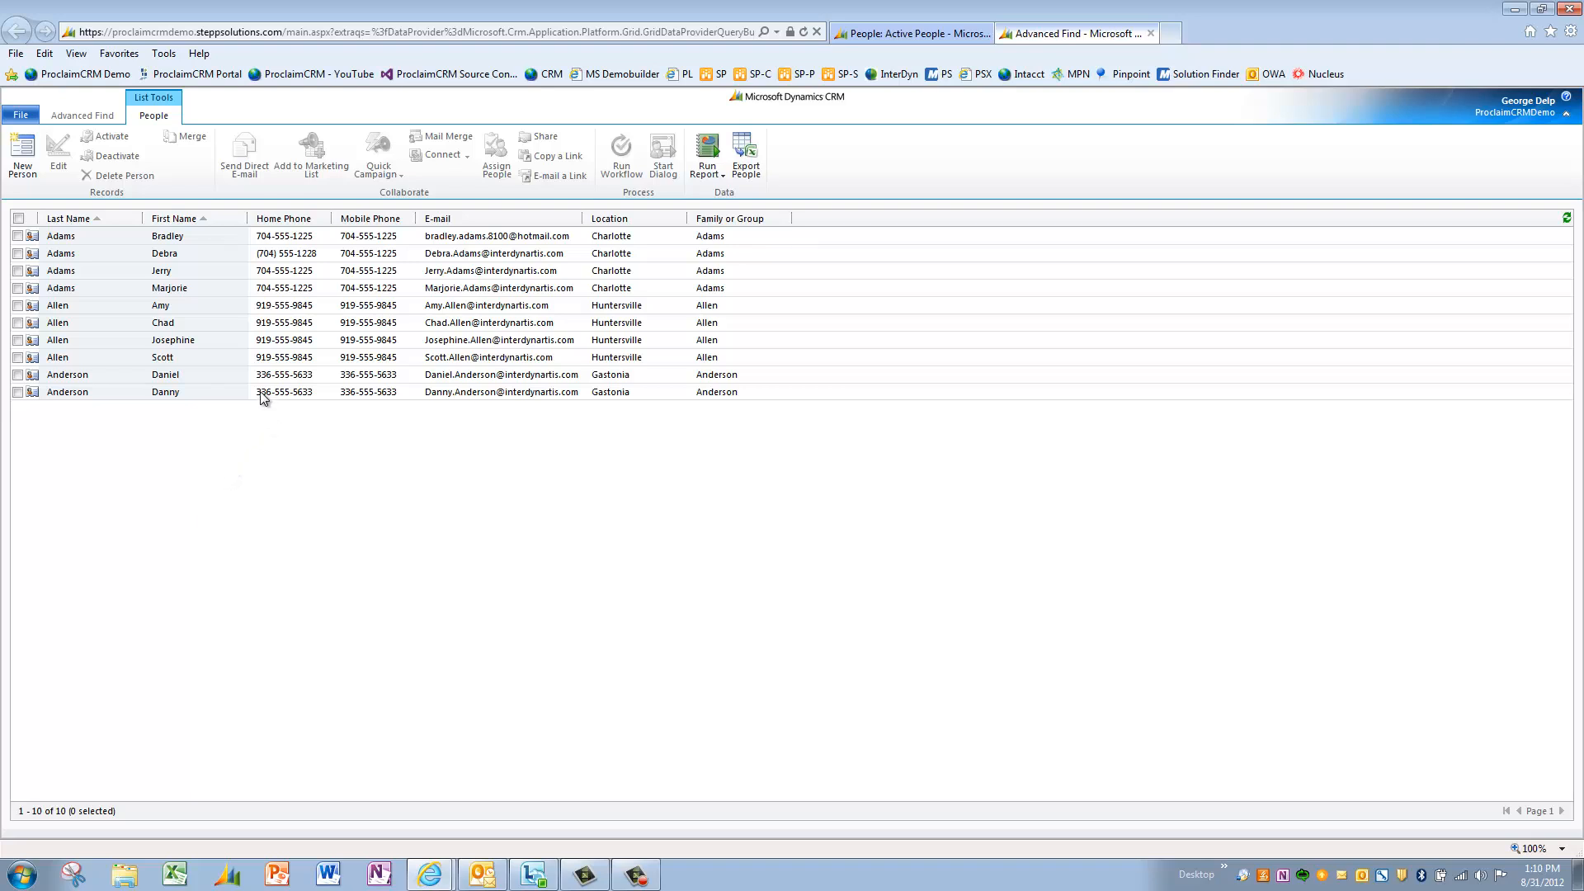
# - Return to the Advanced Find query and open Edit Columns for its results view
pyautogui.click(88, 118)
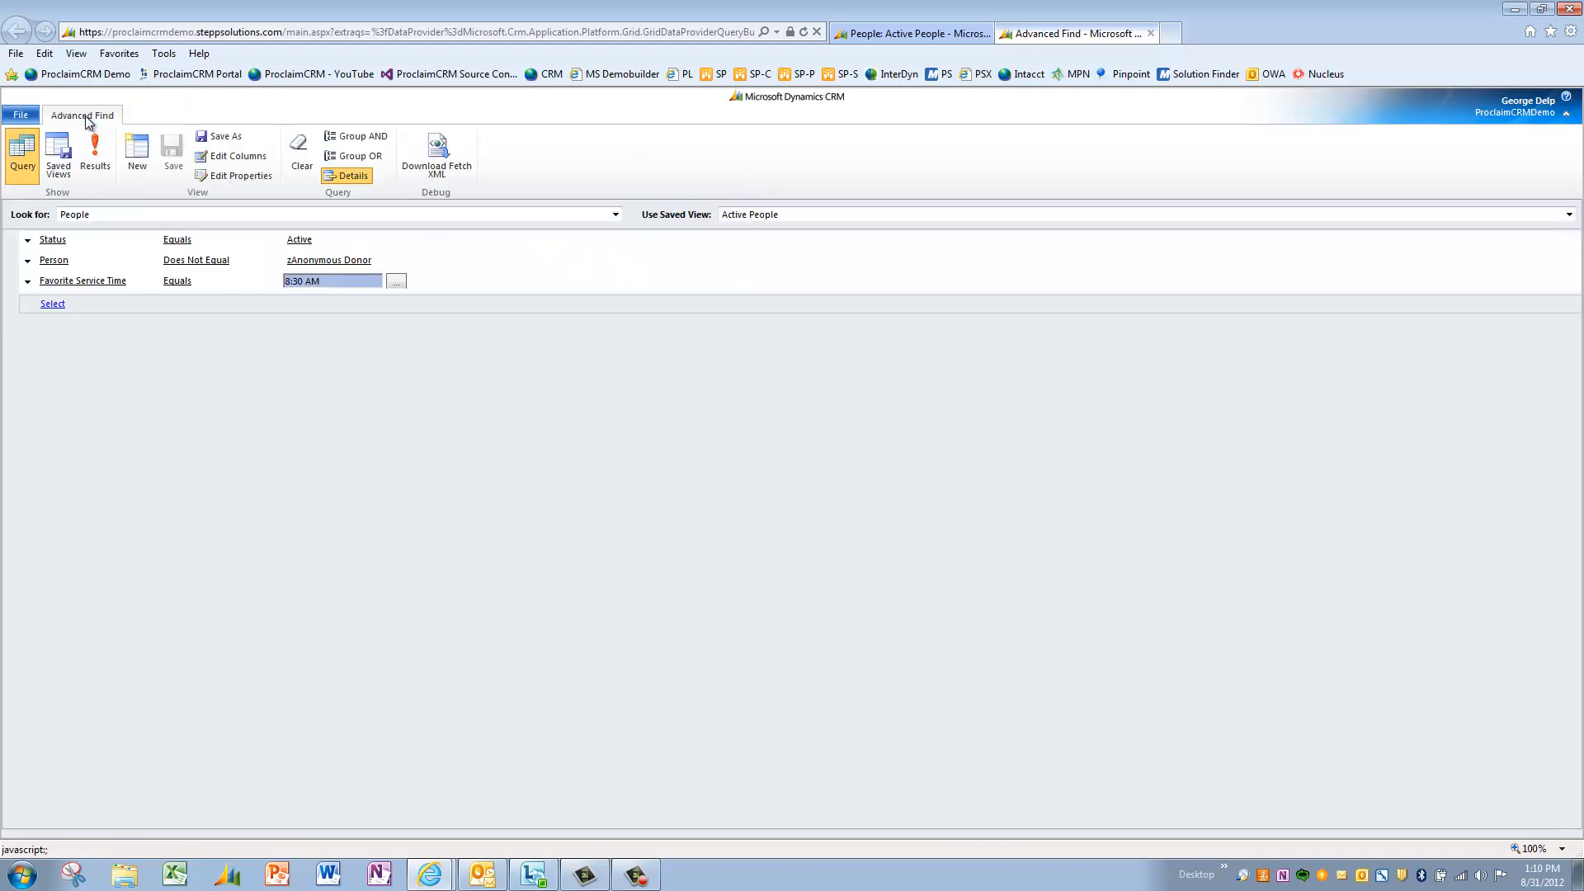
pyautogui.click(254, 157)
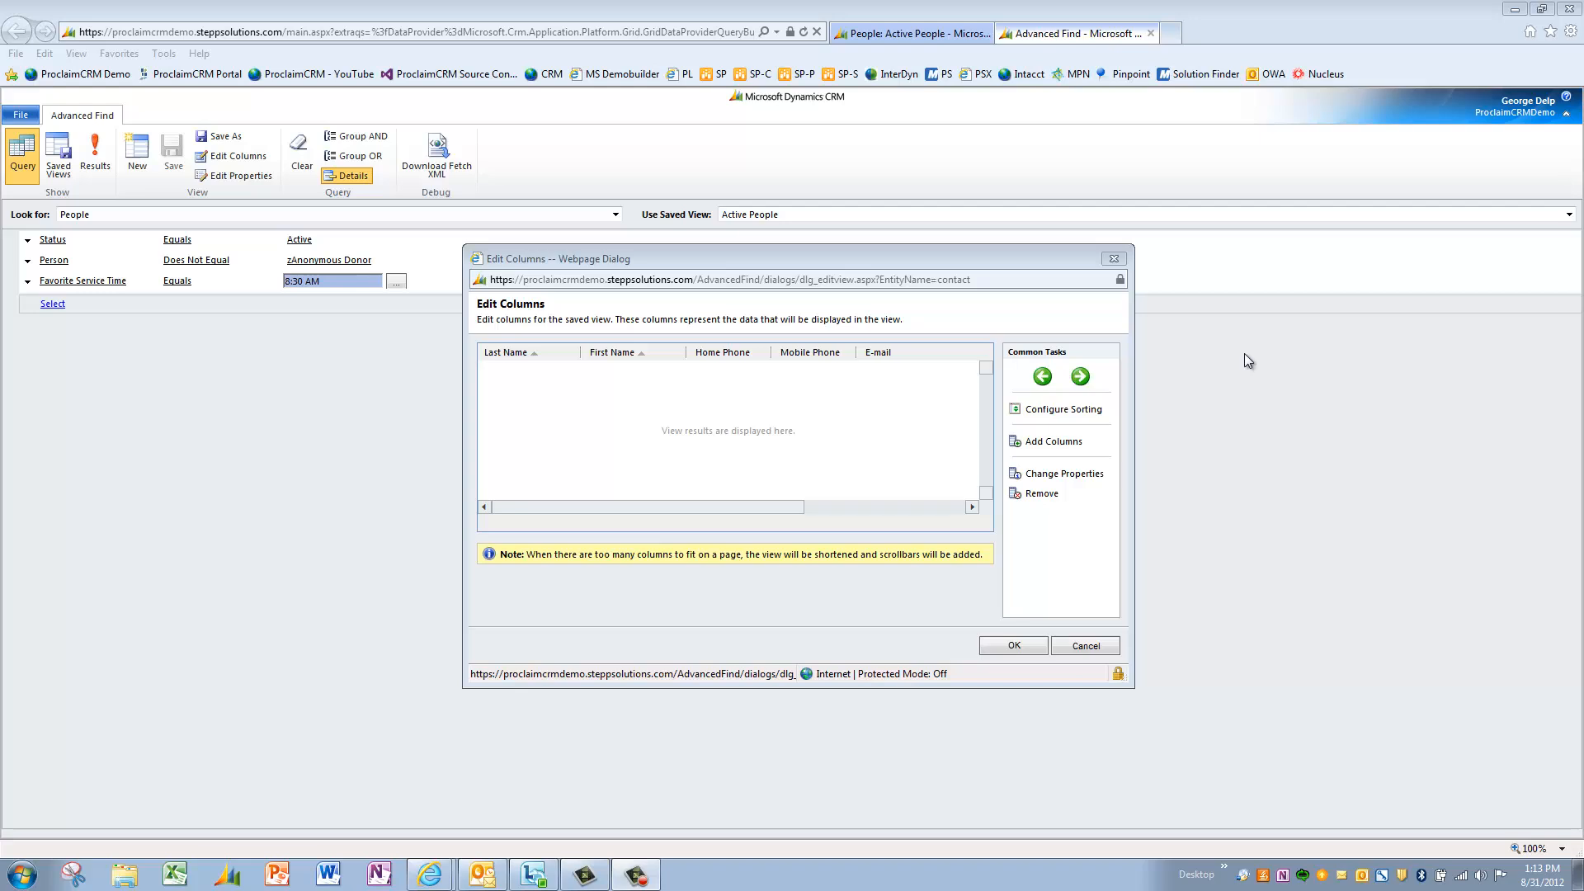
# - Add a Favorite Service Time column after First Name and preview the results showing 8:30 AM
pyautogui.click(641, 352)
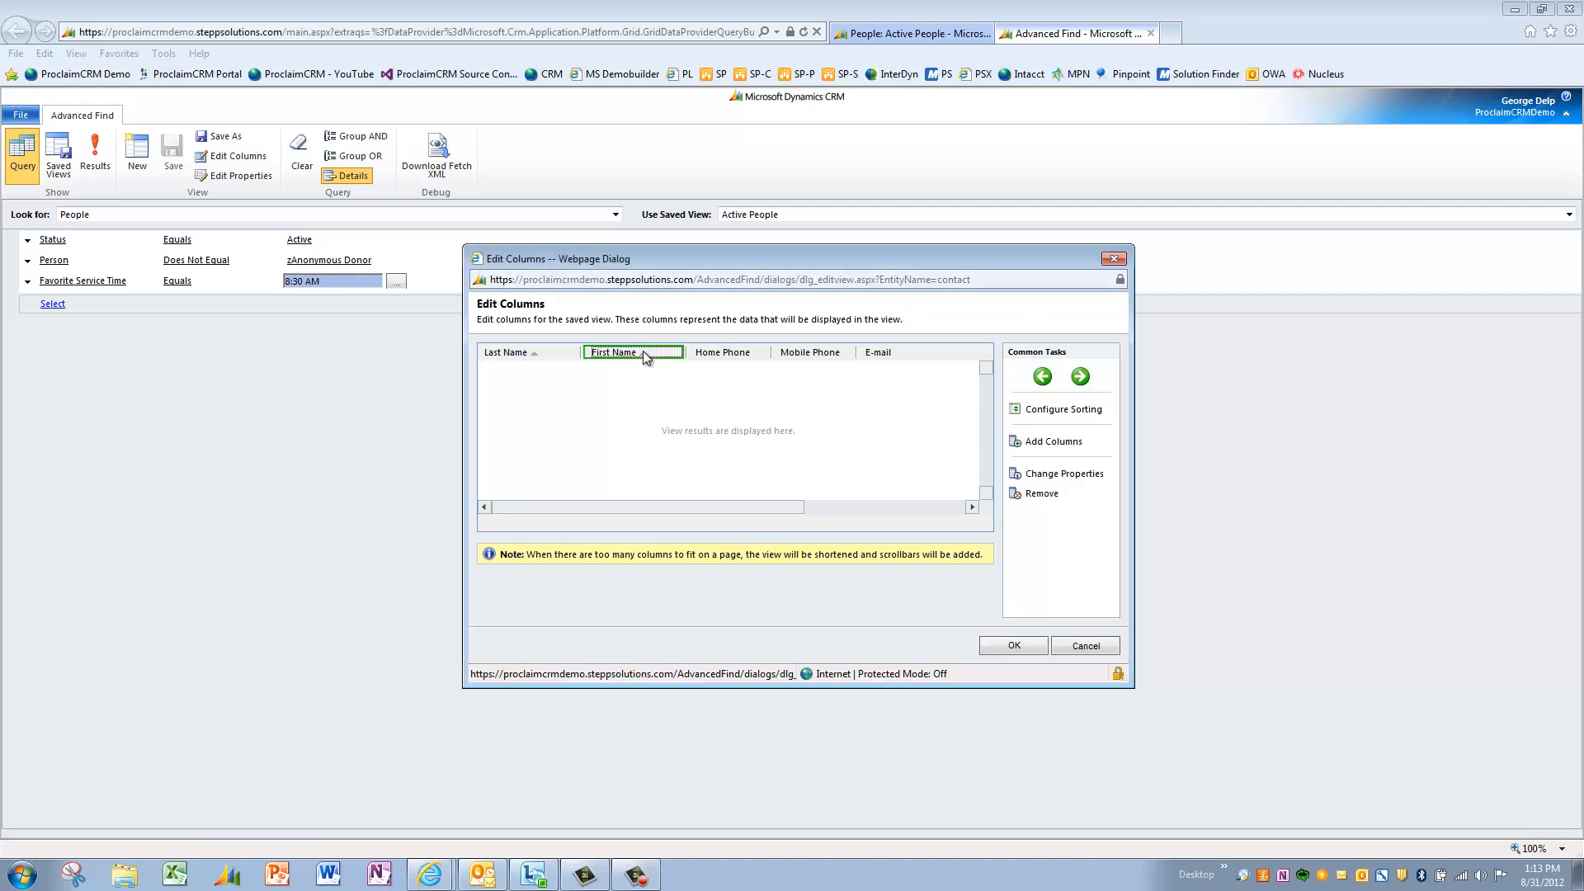
pyautogui.click(1056, 444)
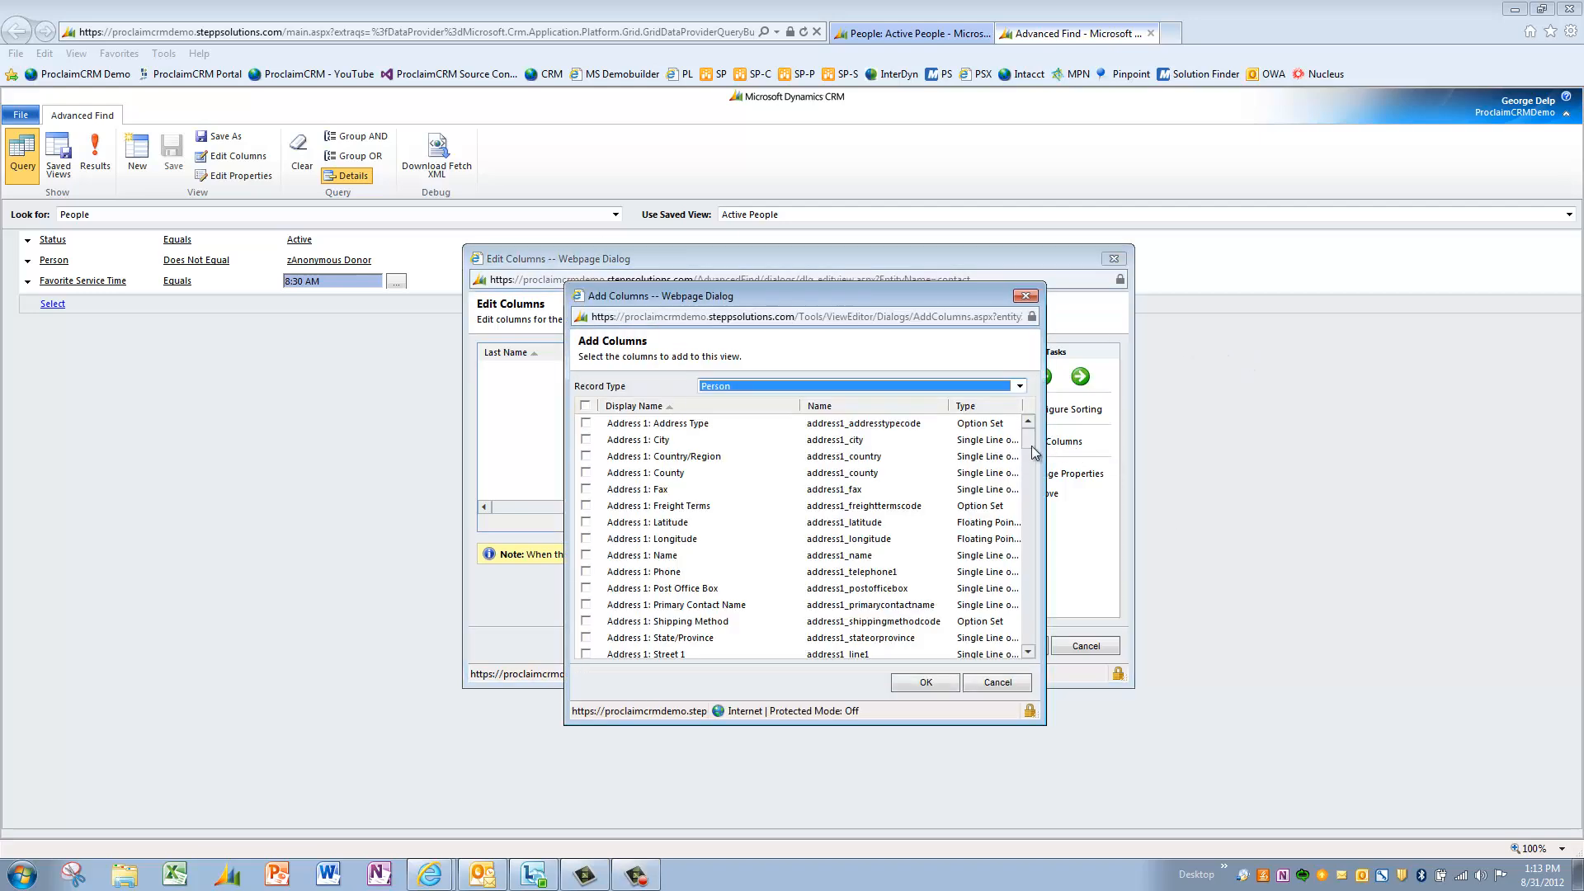
pyautogui.moveTo(1030, 446); pyautogui.dragTo(1041, 565)
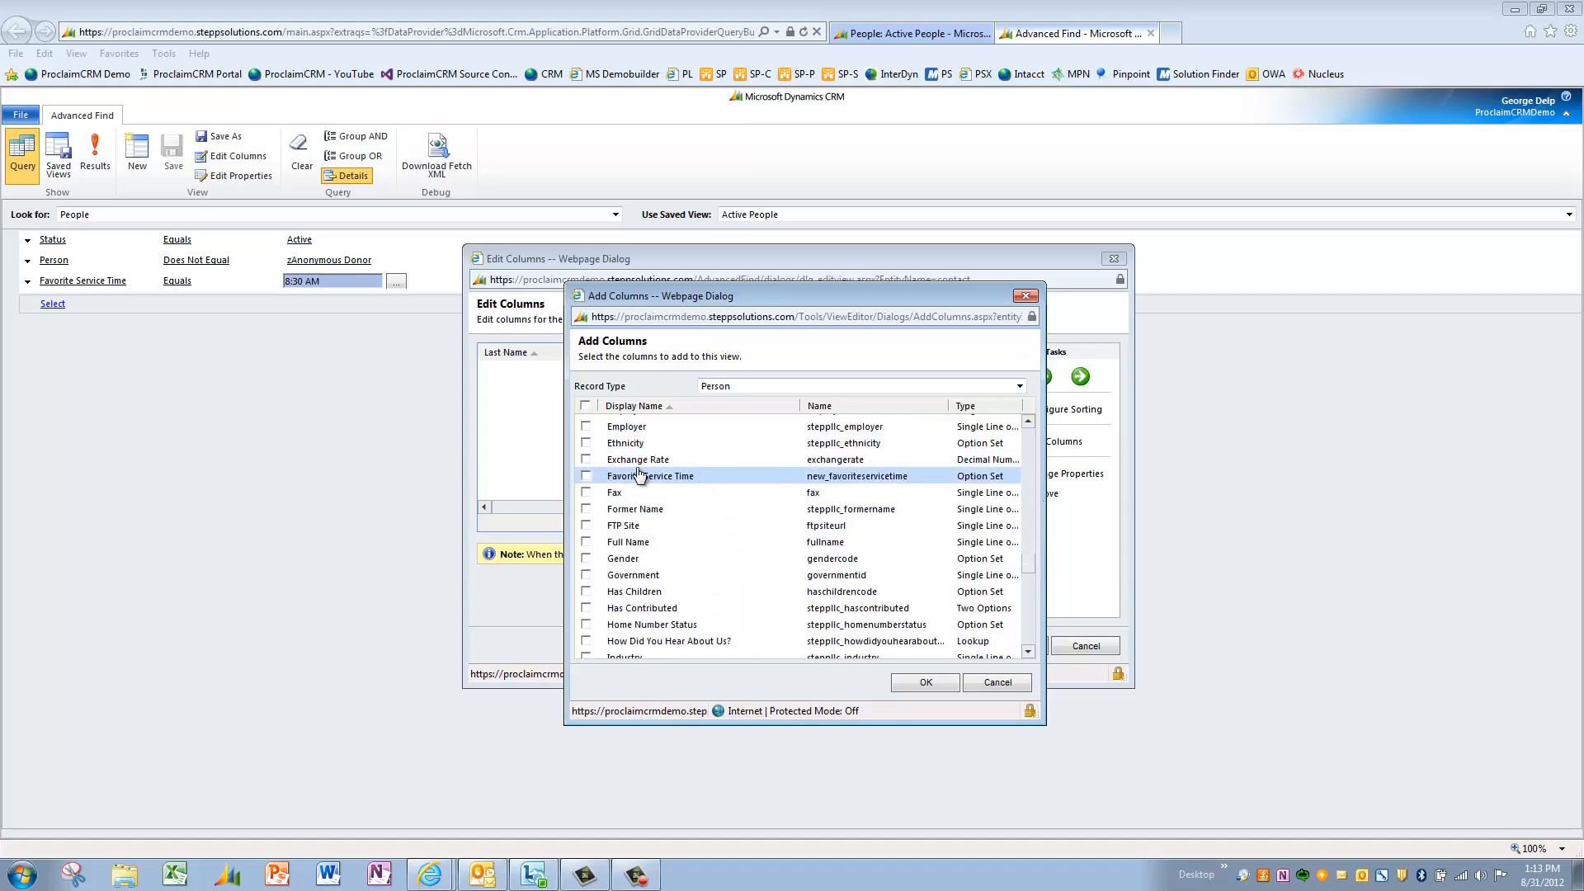
pyautogui.click(586, 476)
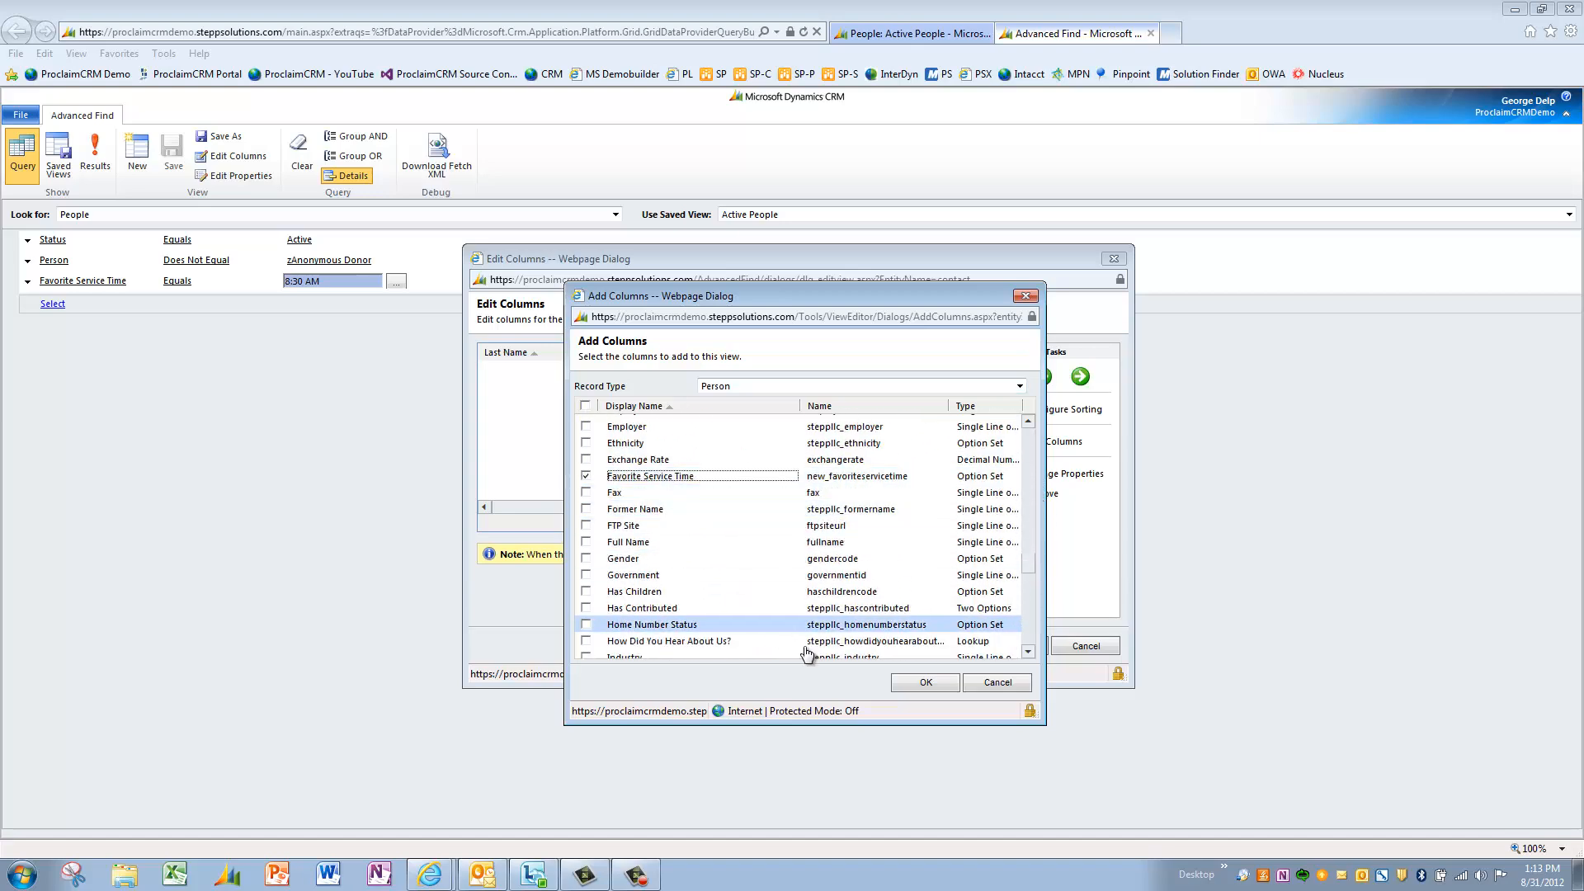
pyautogui.click(908, 684)
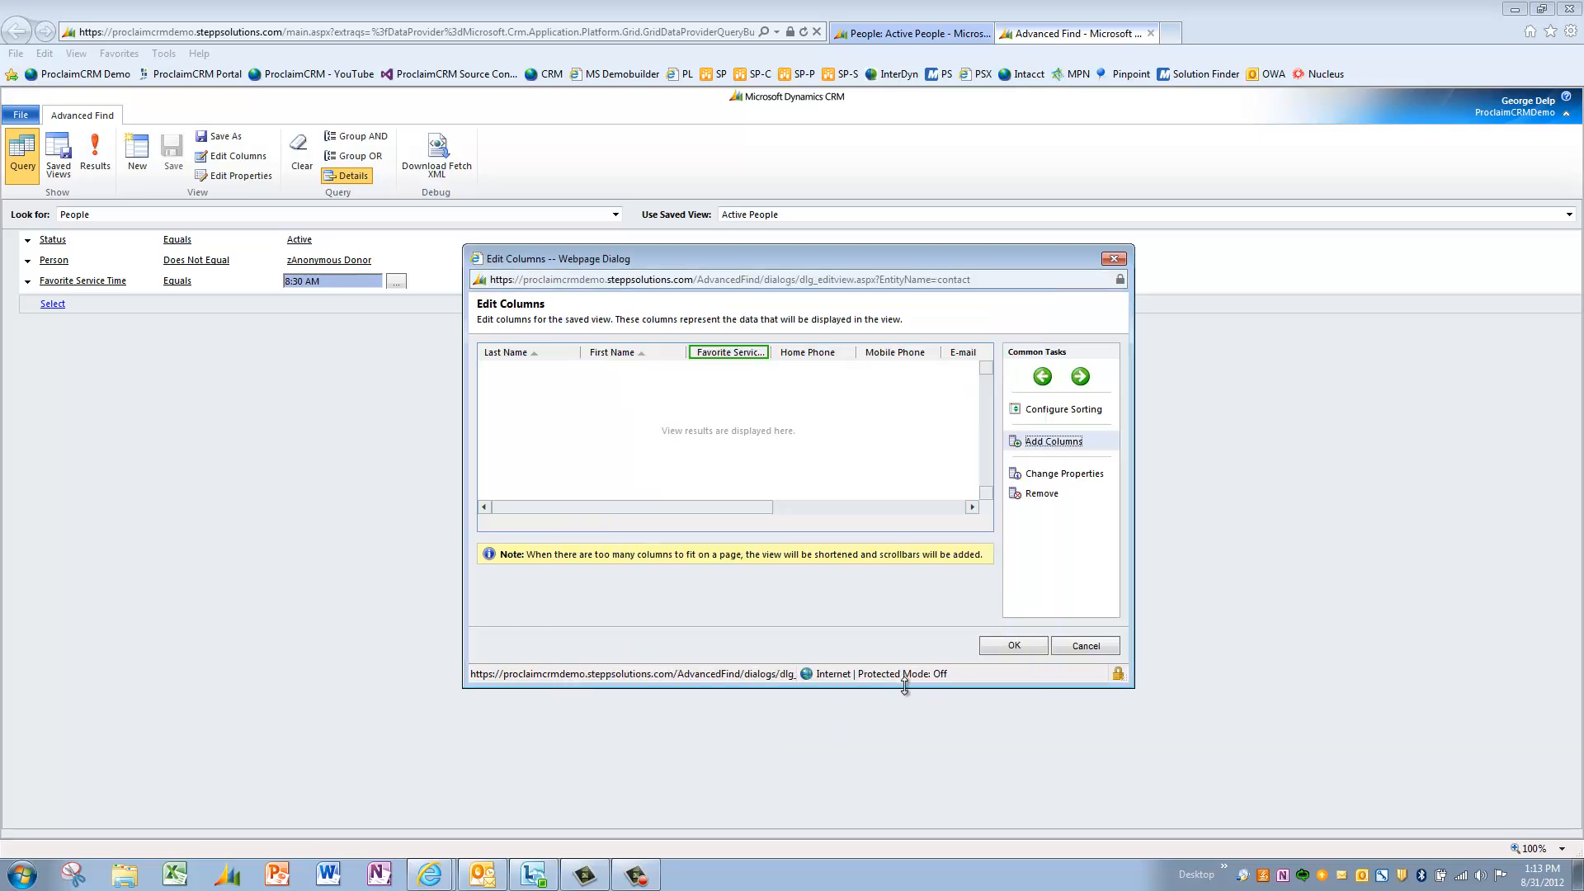
pyautogui.click(1010, 646)
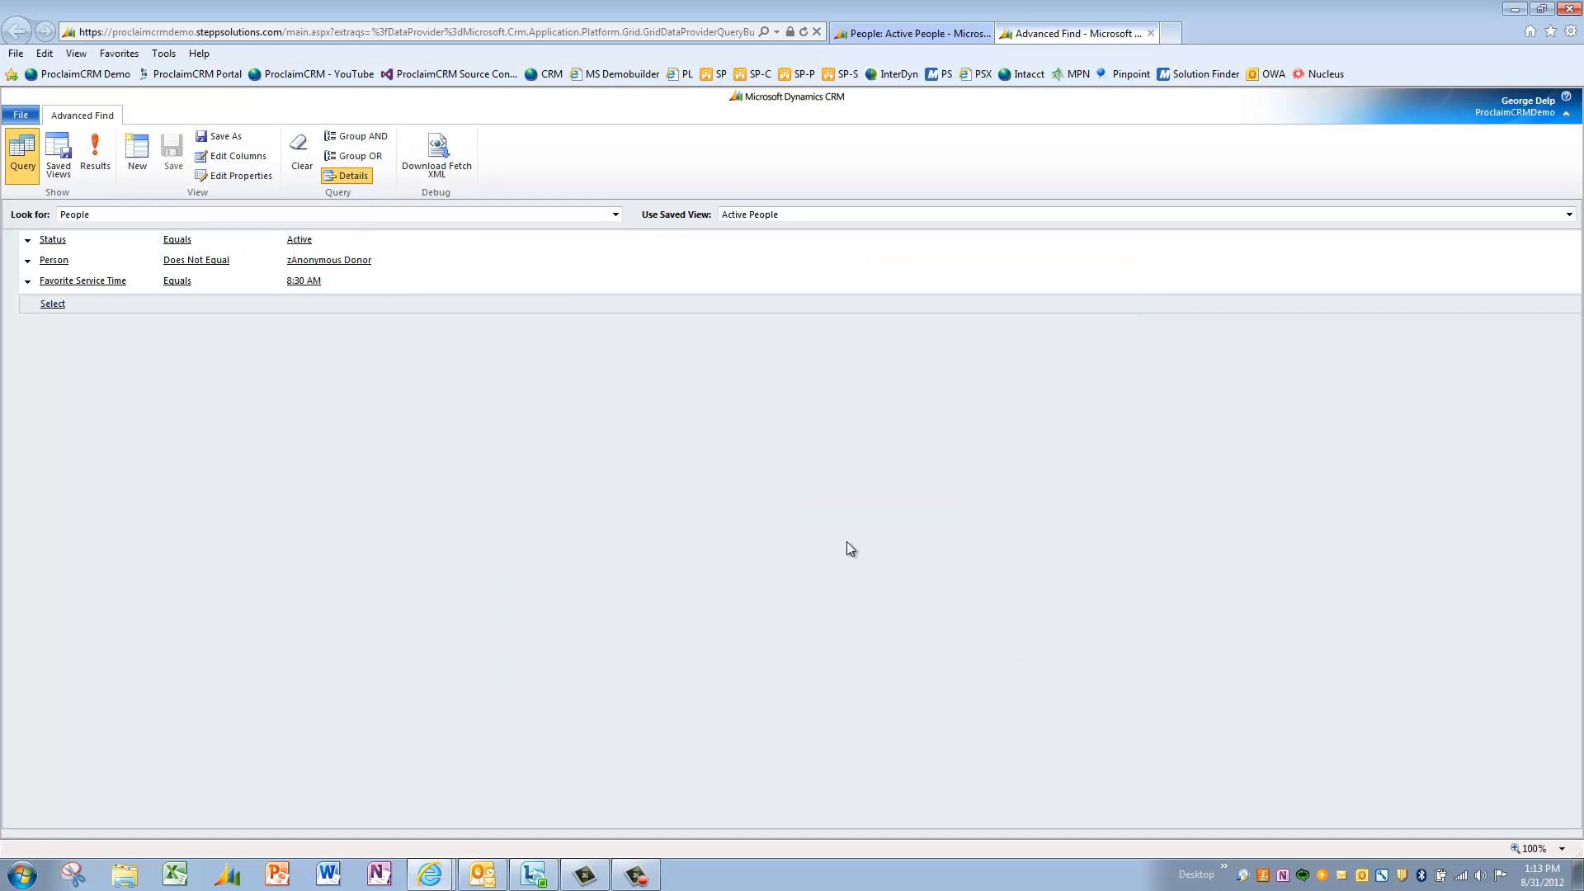
pyautogui.click(95, 156)
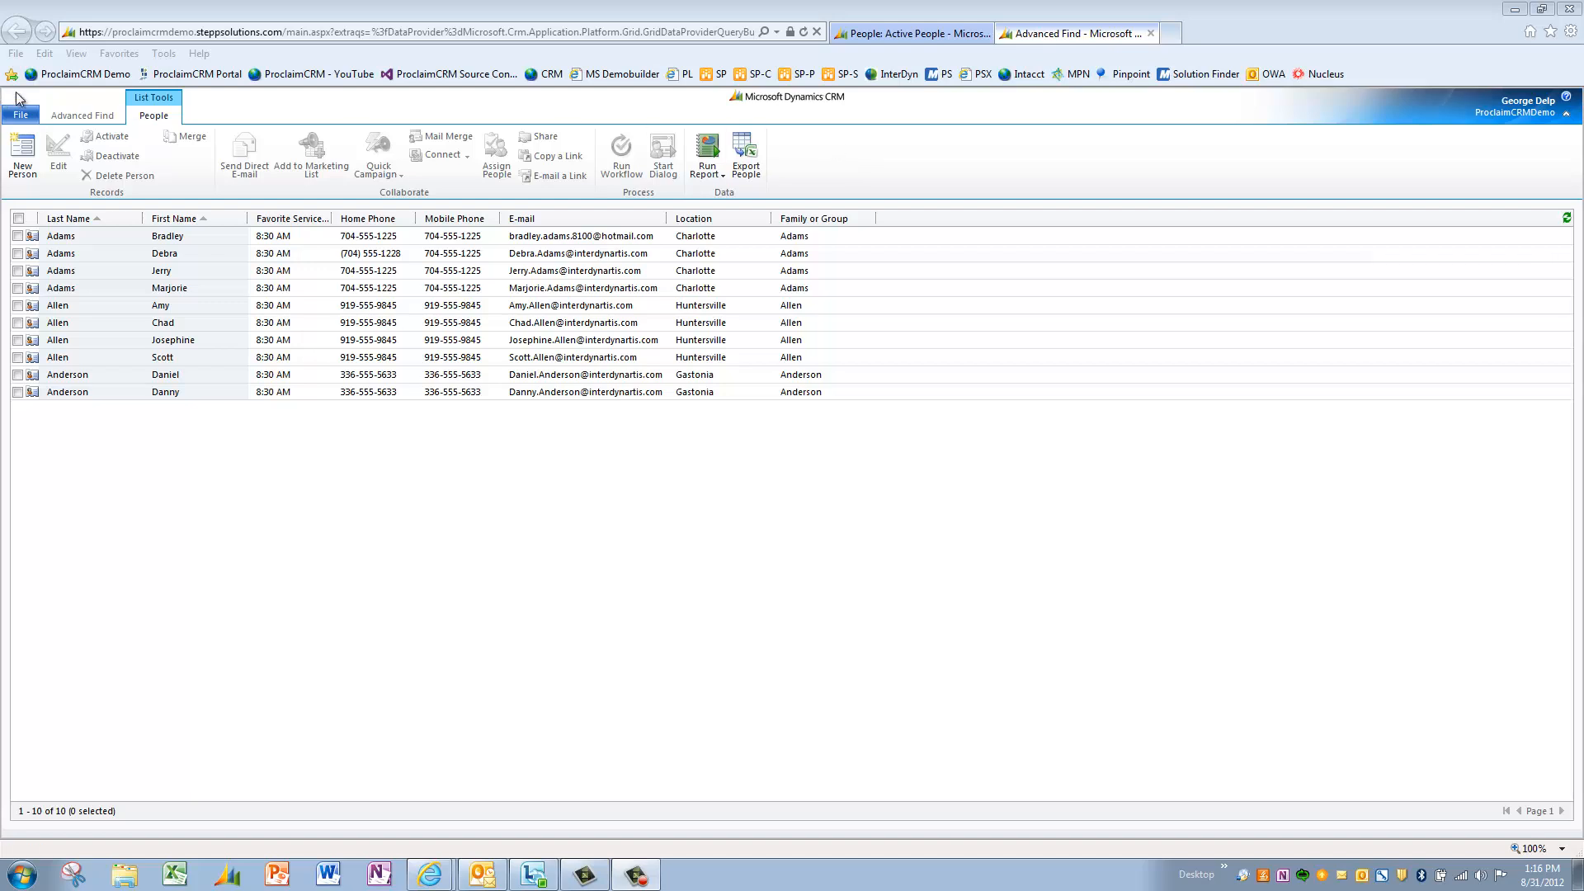
# - Save the query as the view 'Service Time Preference - 8:30 AM' with a blank description
pyautogui.click(70, 115)
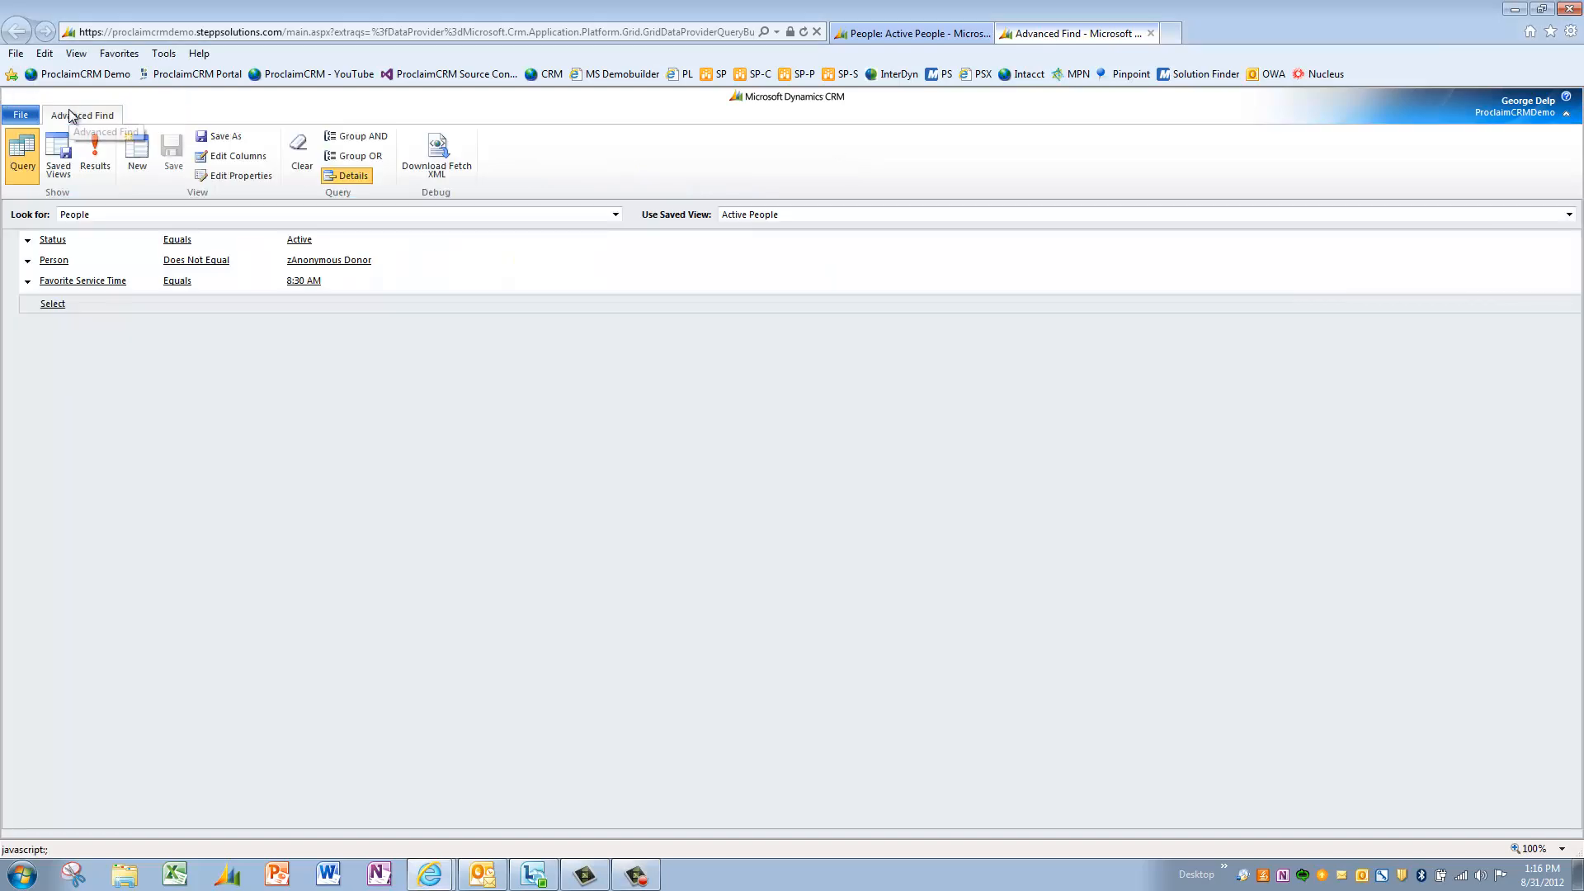
pyautogui.click(221, 139)
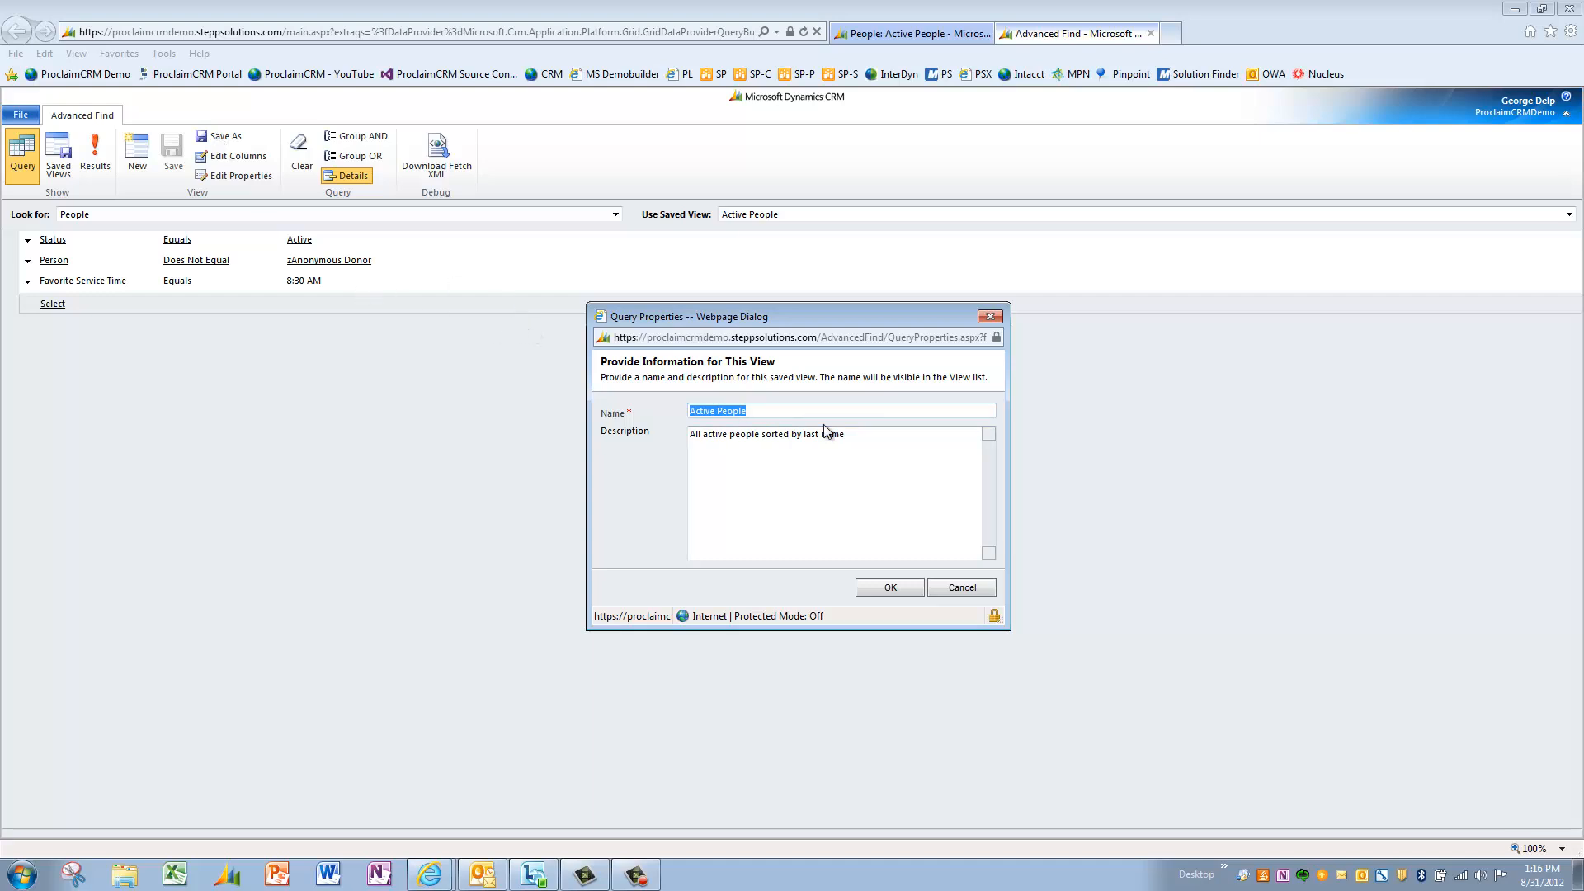
pyautogui.write('S')
pyautogui.write('ice')
pyautogui.press('BackSpace')
pyautogui.press('BackSpace')
pyautogui.press('BackSpace')
pyautogui.press('BackSpace')
pyautogui.press('BackSpace')
pyautogui.write('ervice Time Preference - 8:30 AM')
pyautogui.press('Tab')
pyautogui.press('Delete')
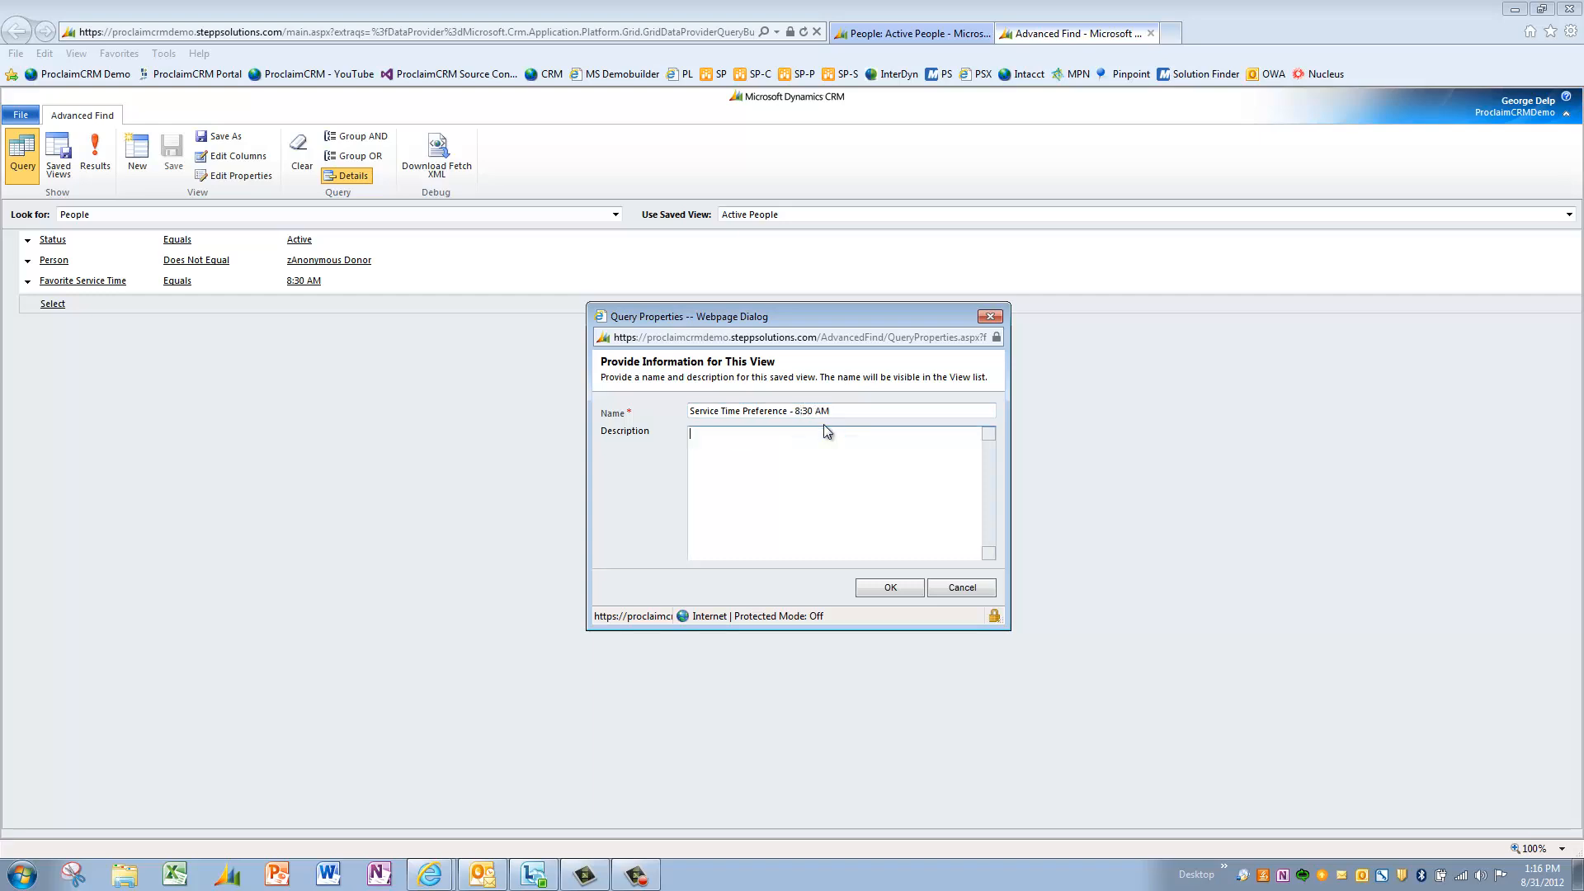
pyautogui.click(892, 589)
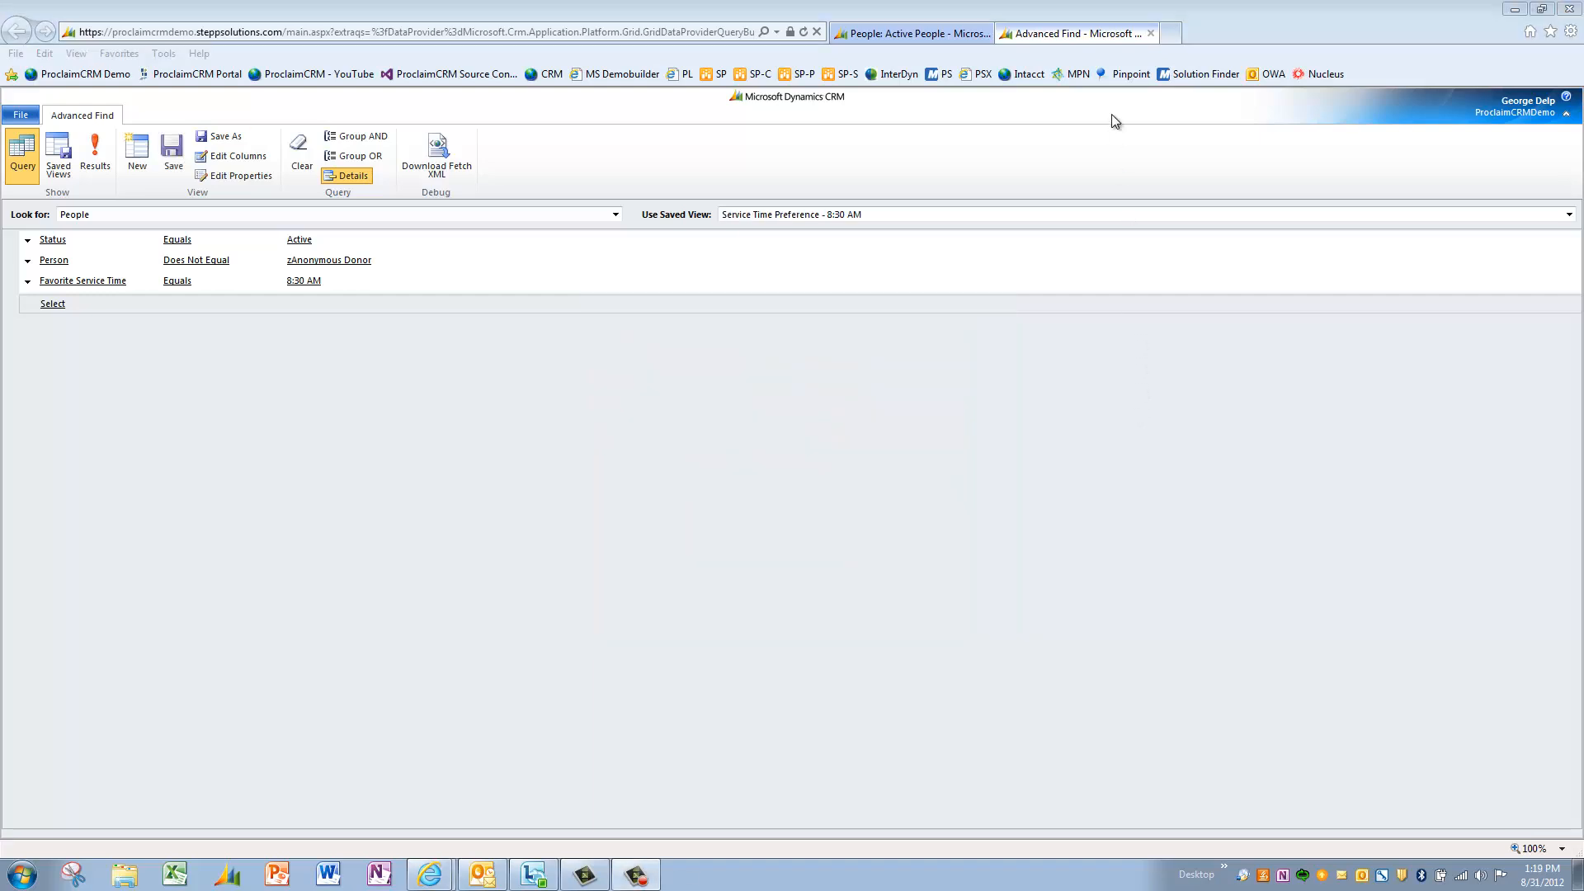
# - Return to the People list and switch to the Service Time Preference - 8:30 AM view
pyautogui.click(1151, 33)
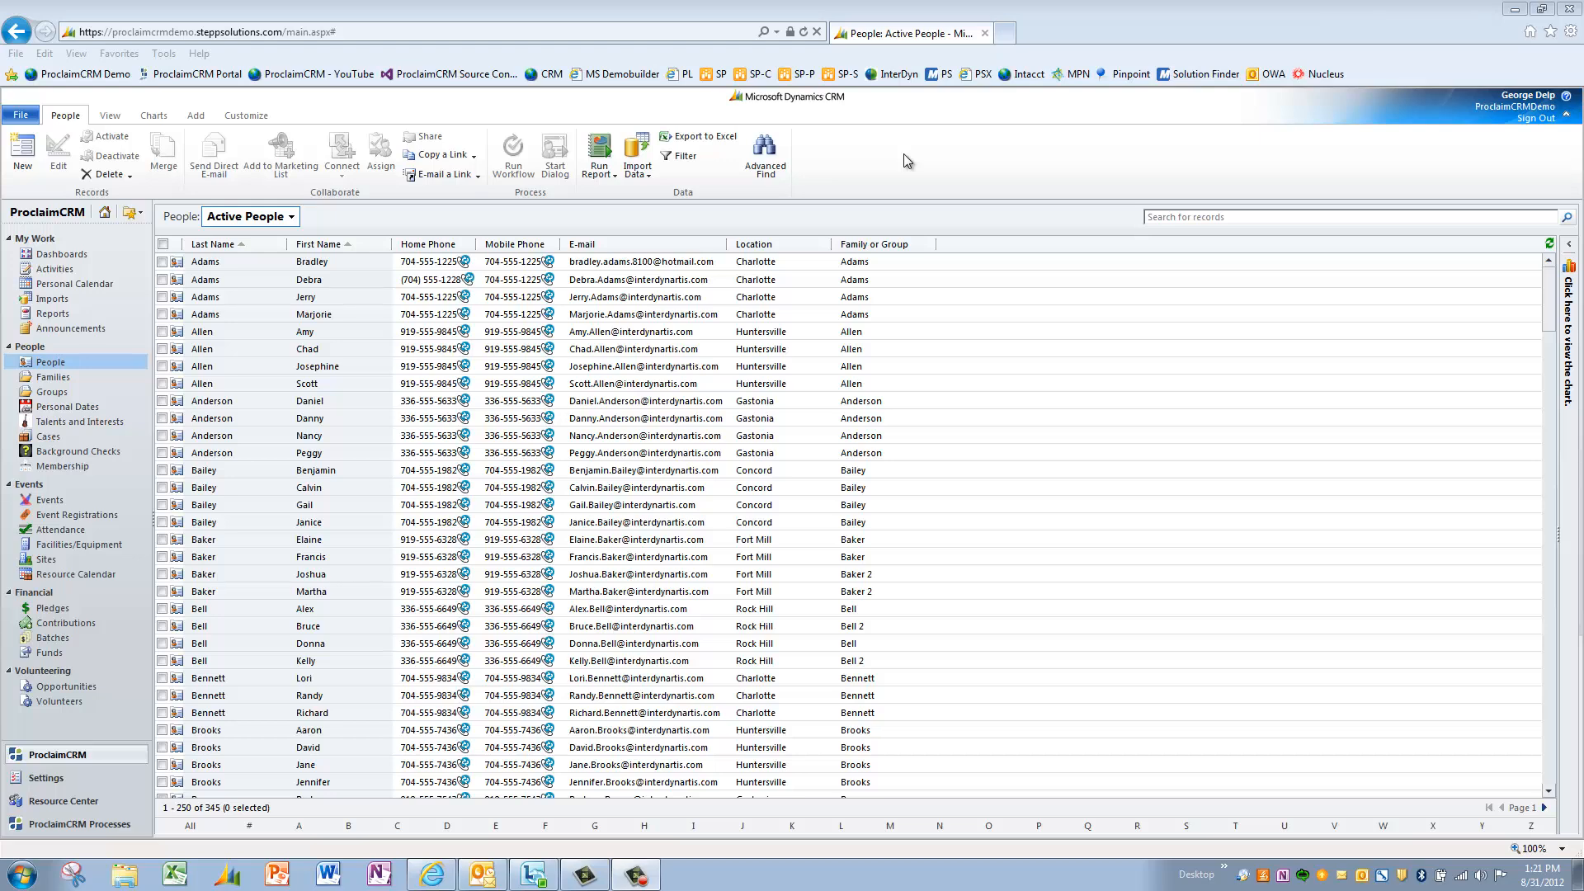
pyautogui.click(289, 217)
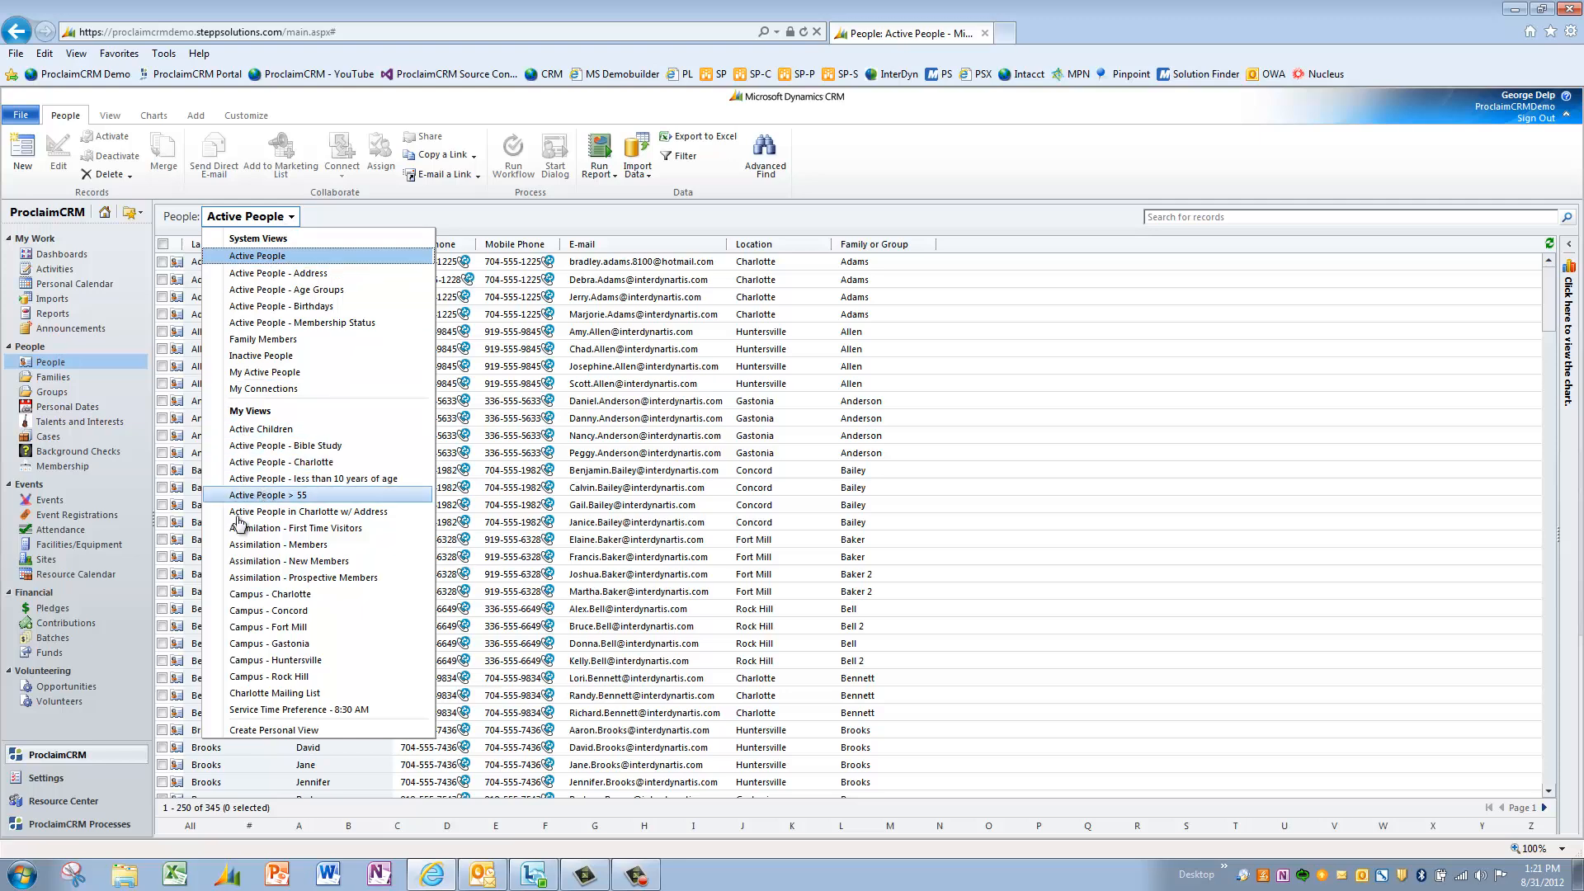
pyautogui.click(353, 710)
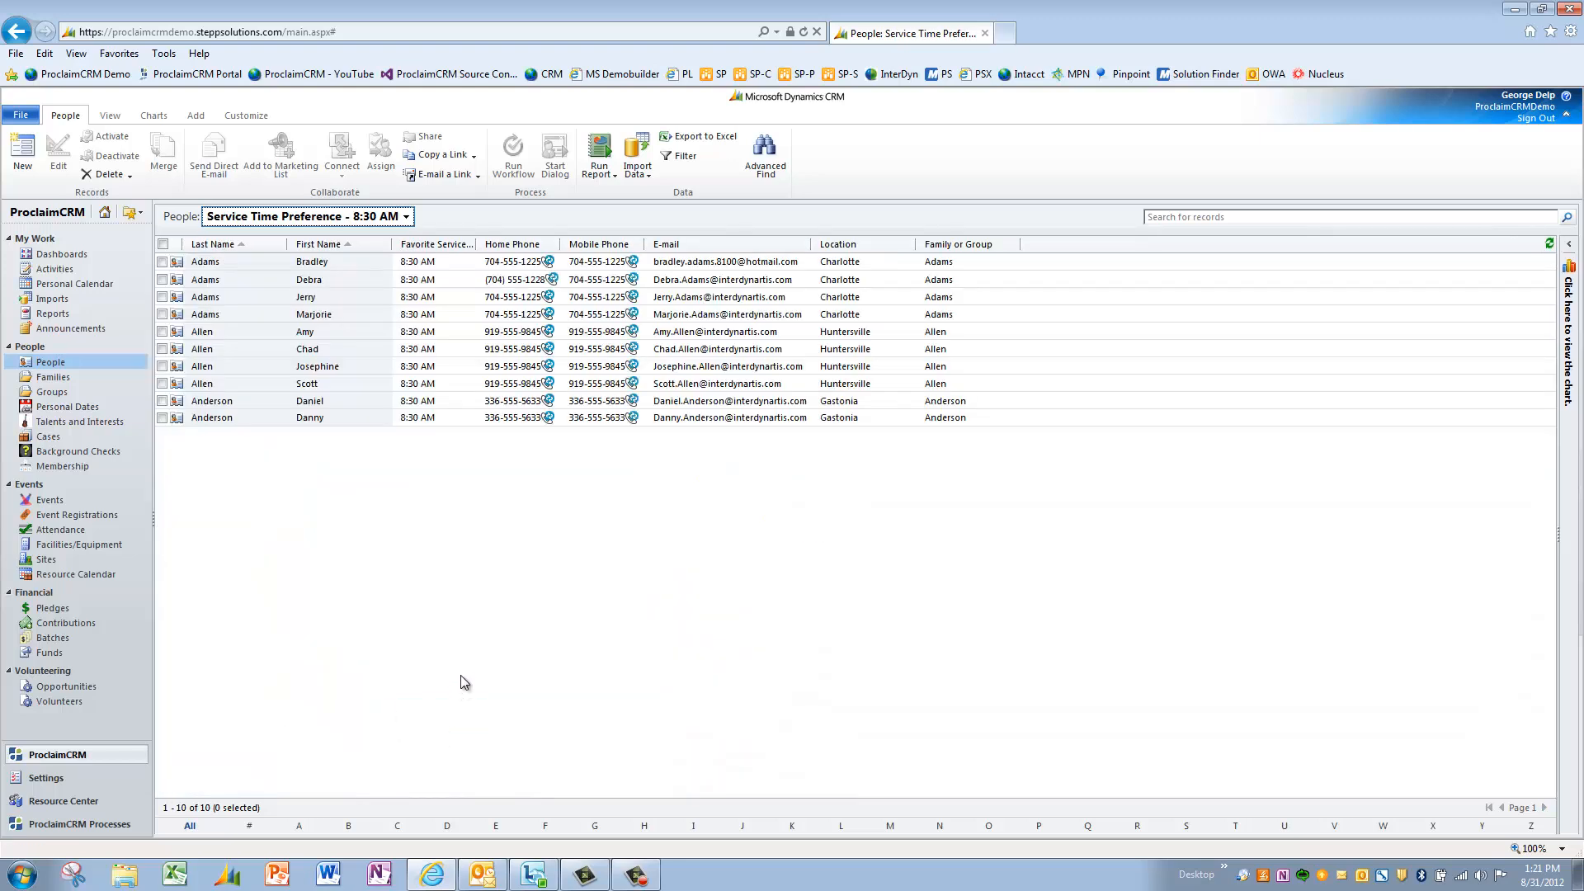
# - Select all ten people listed in the new view
pyautogui.click(24, 110)
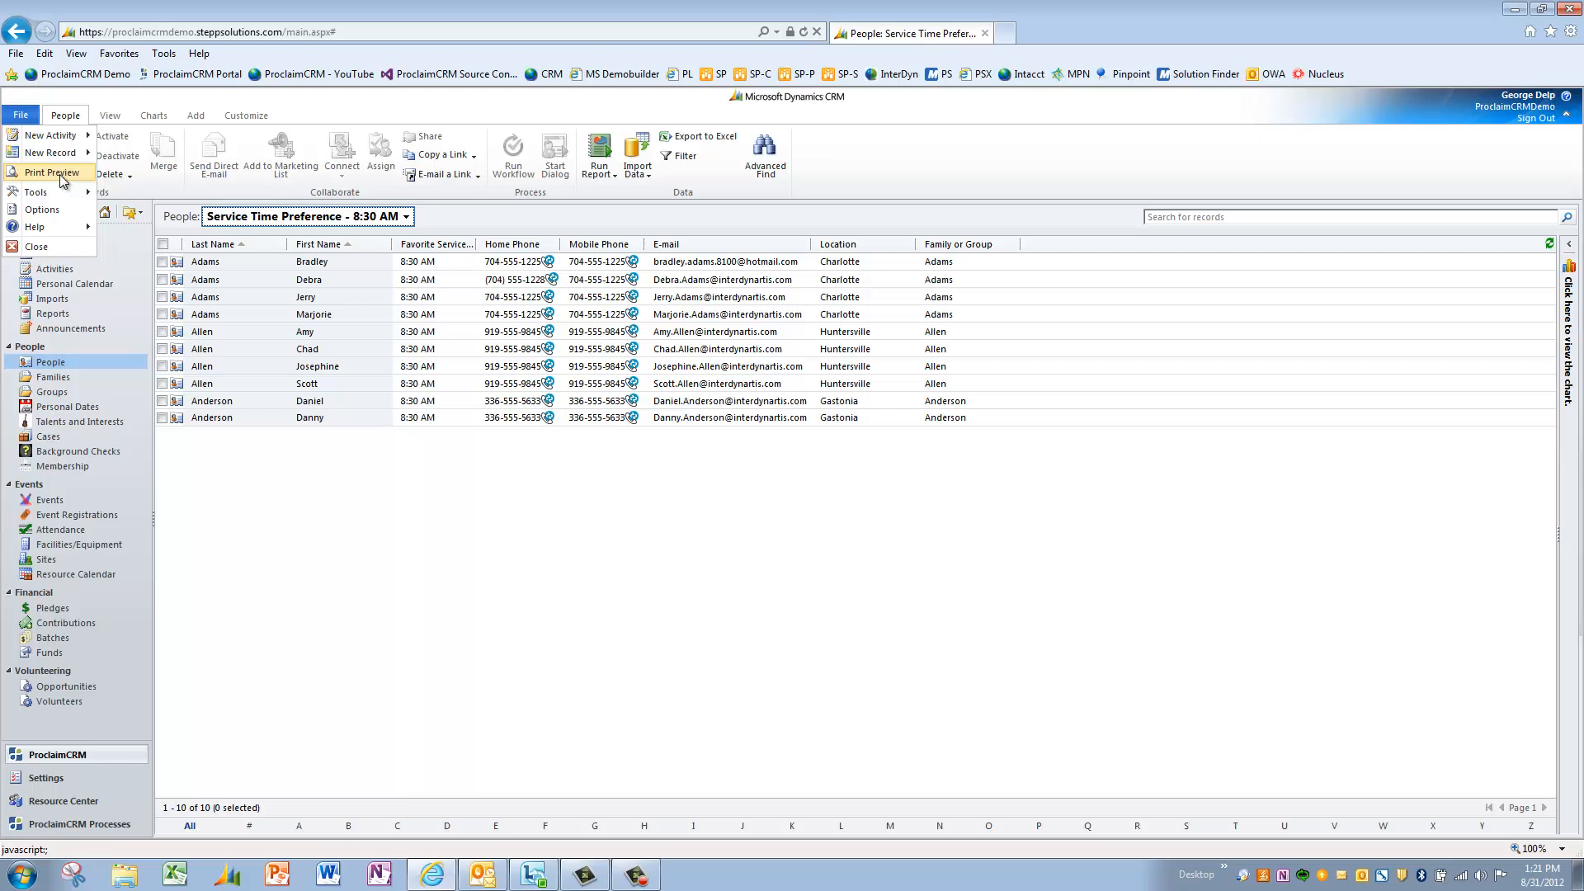
pyautogui.click(295, 487)
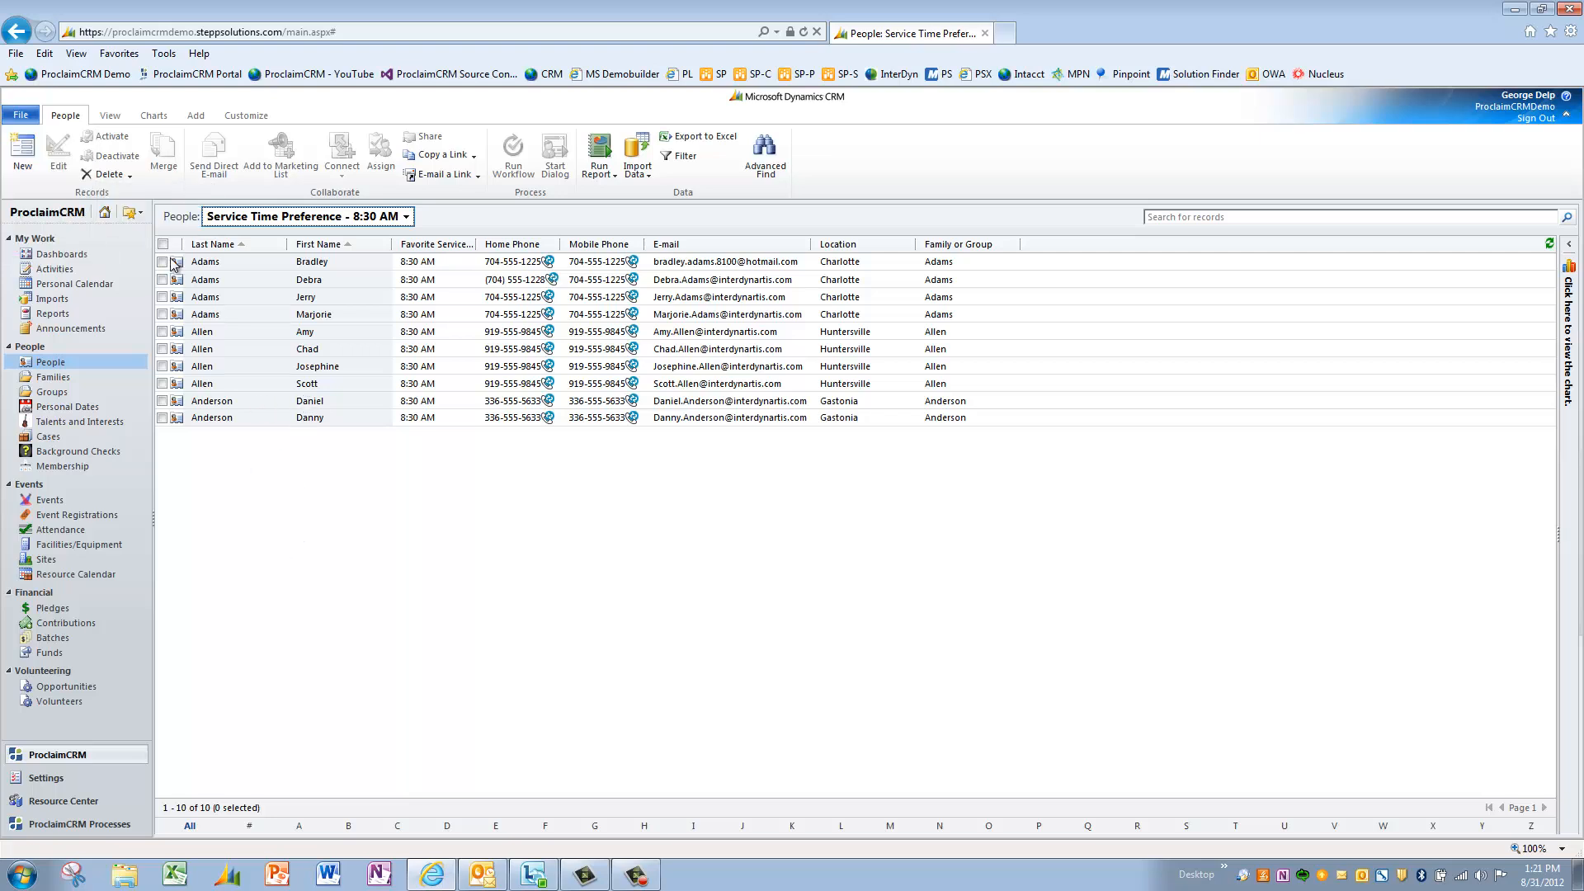
pyautogui.click(162, 244)
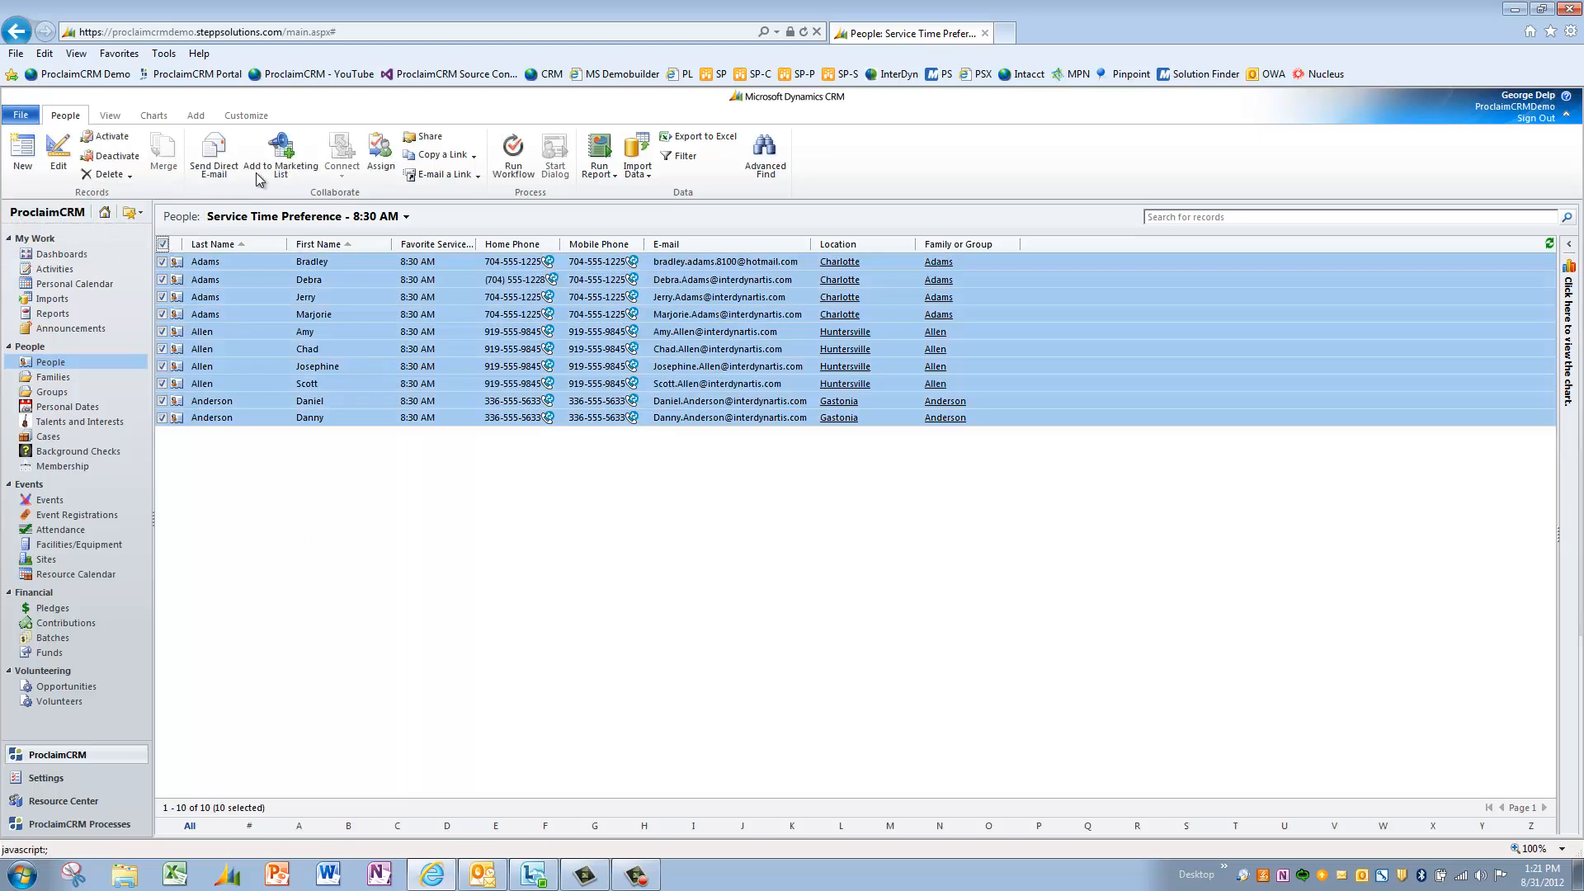